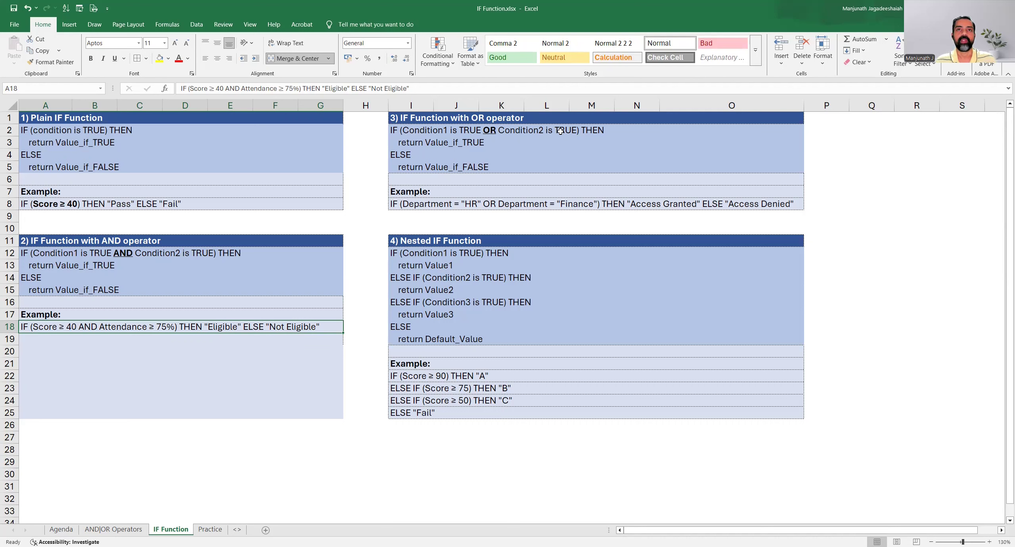
Examine the IF function with OR operator section, from its syntax rows to the Department access example
click(551, 120)
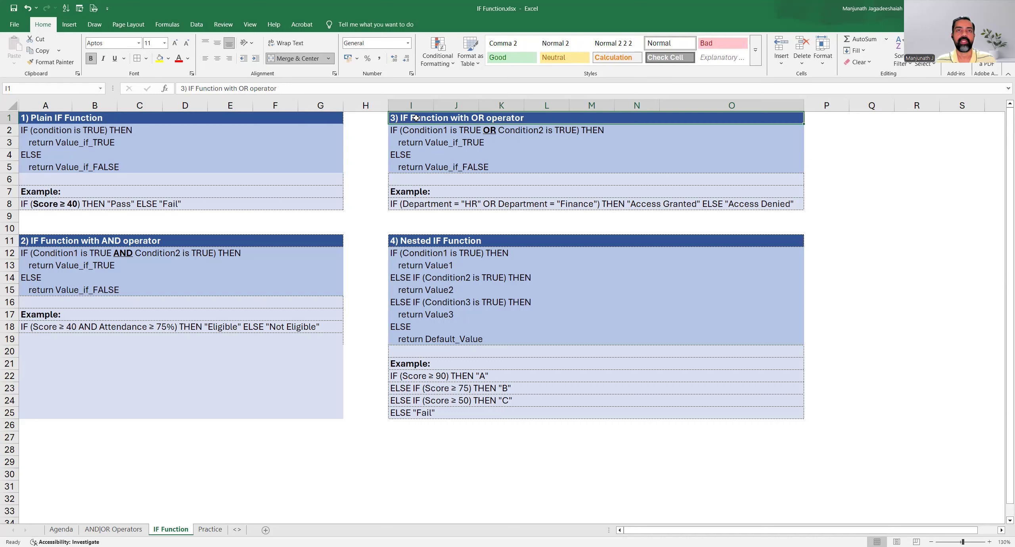
click(448, 135)
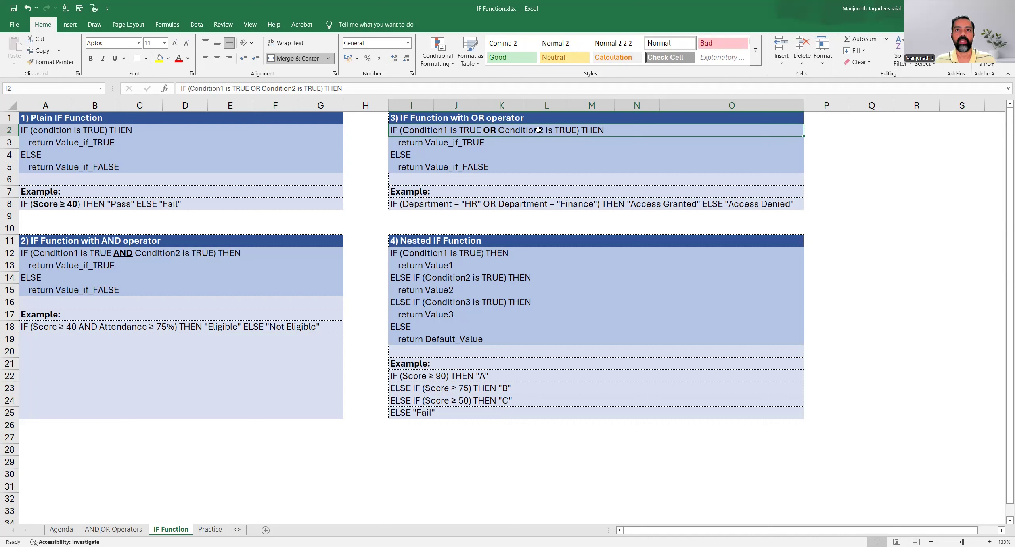
click(456, 143)
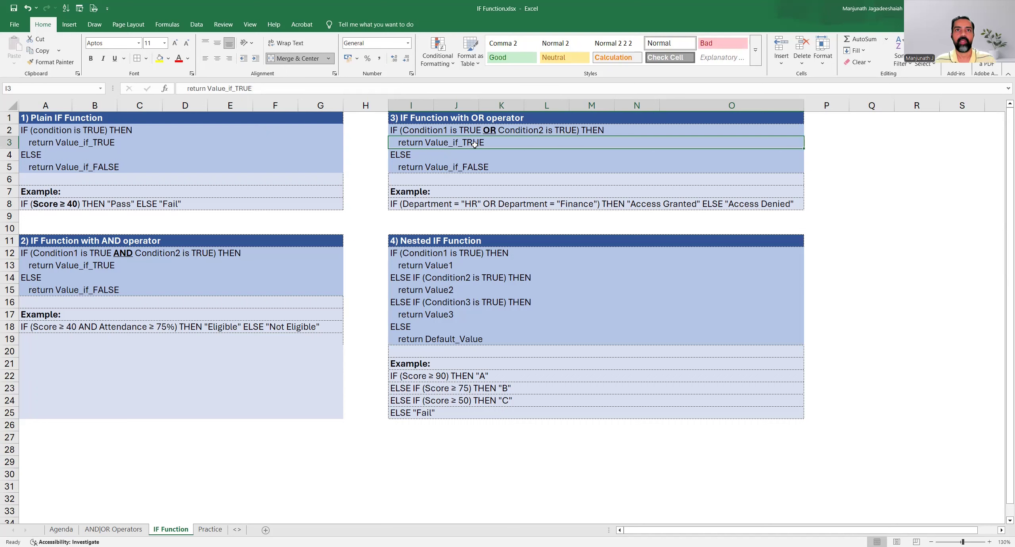
click(419, 167)
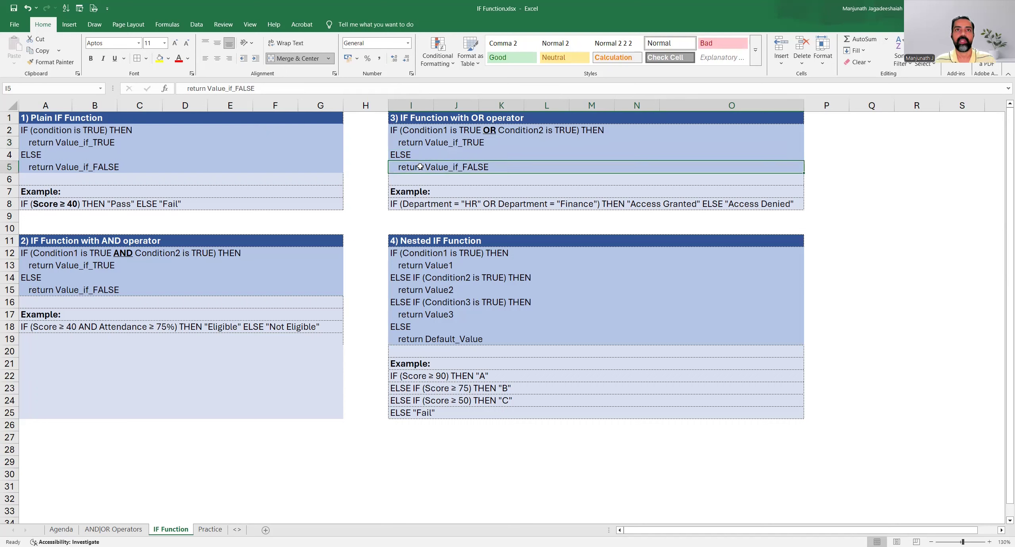
click(433, 208)
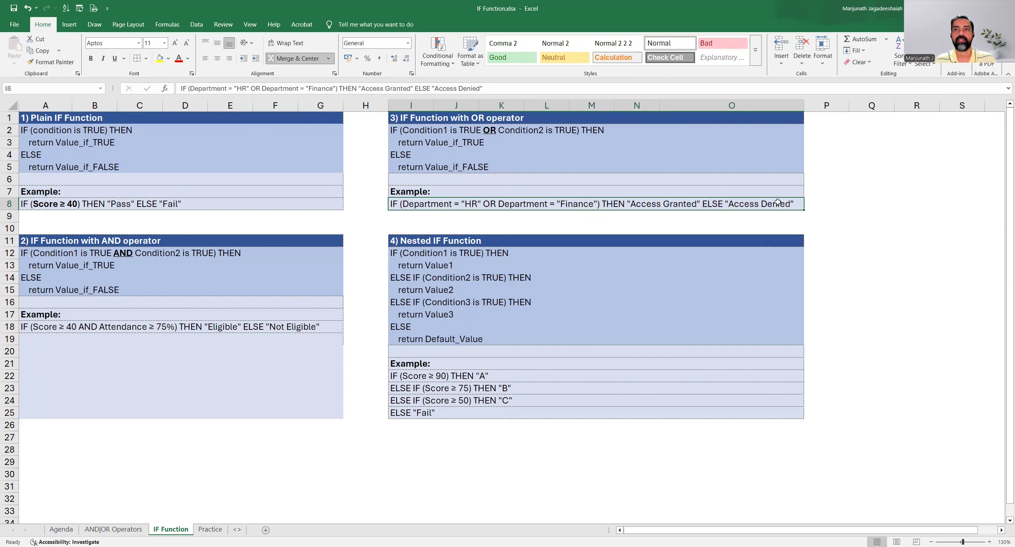
Examine the Nested IF Function syntax row by row, from the first condition to the default value
scroll(543, 328, down, 1)
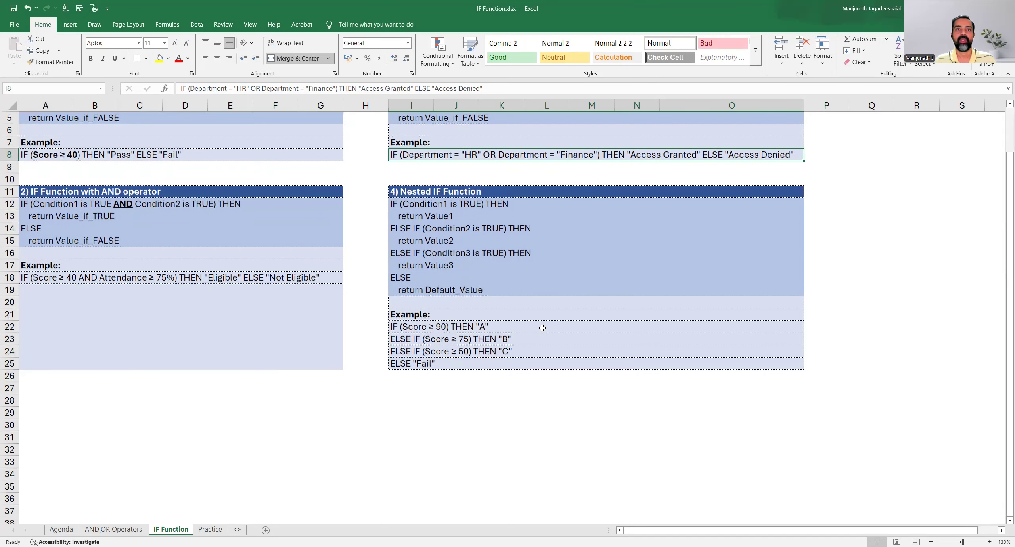
click(463, 194)
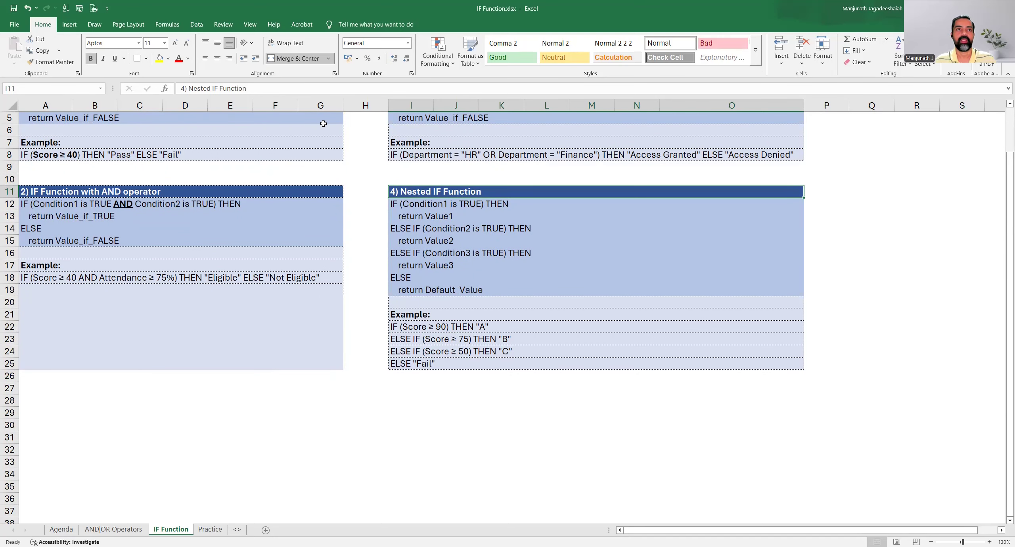
click(444, 205)
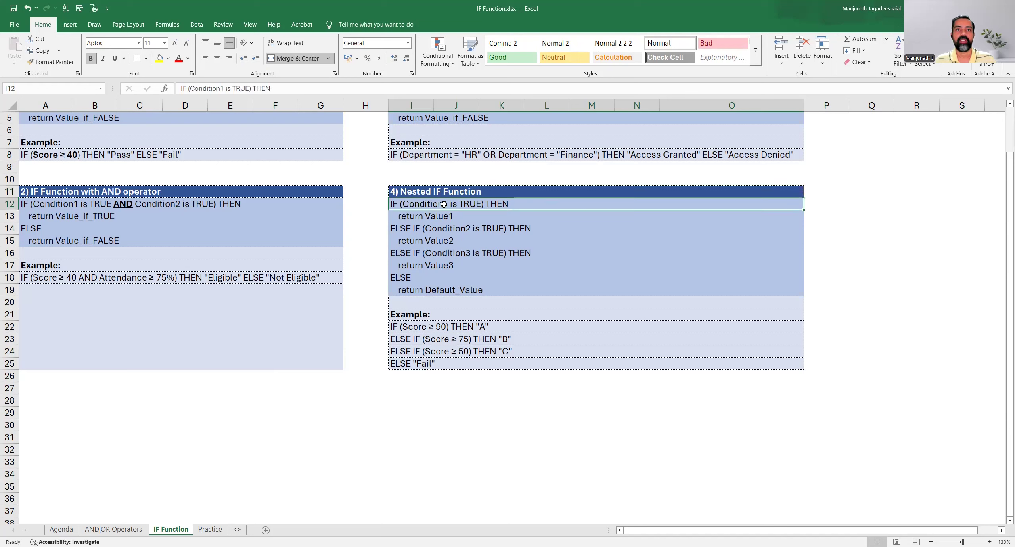
click(455, 219)
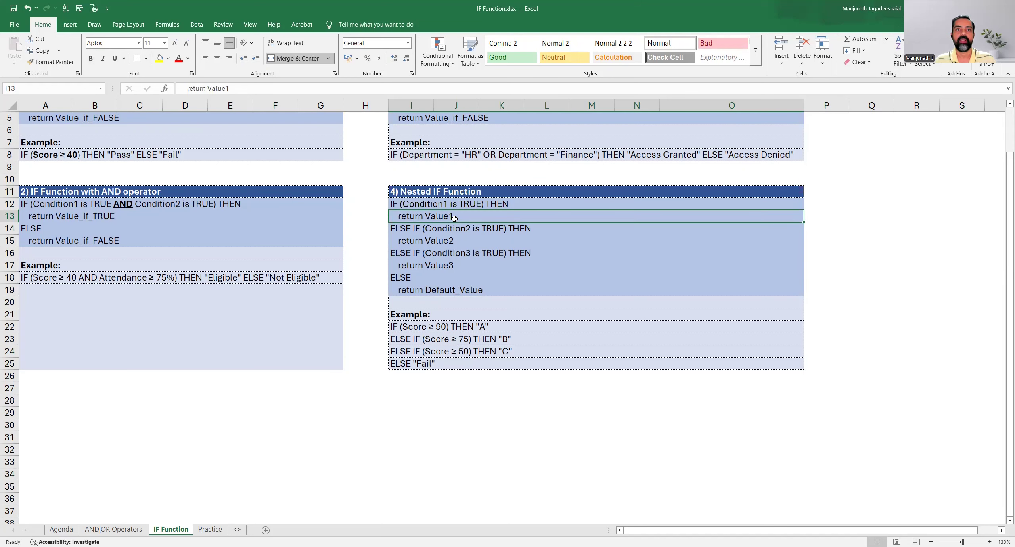
click(450, 231)
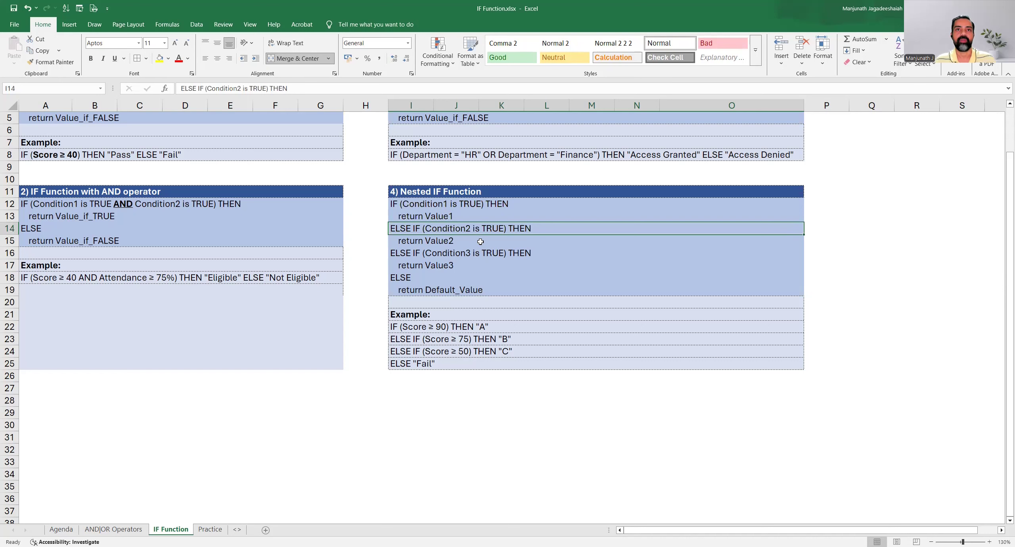
click(460, 242)
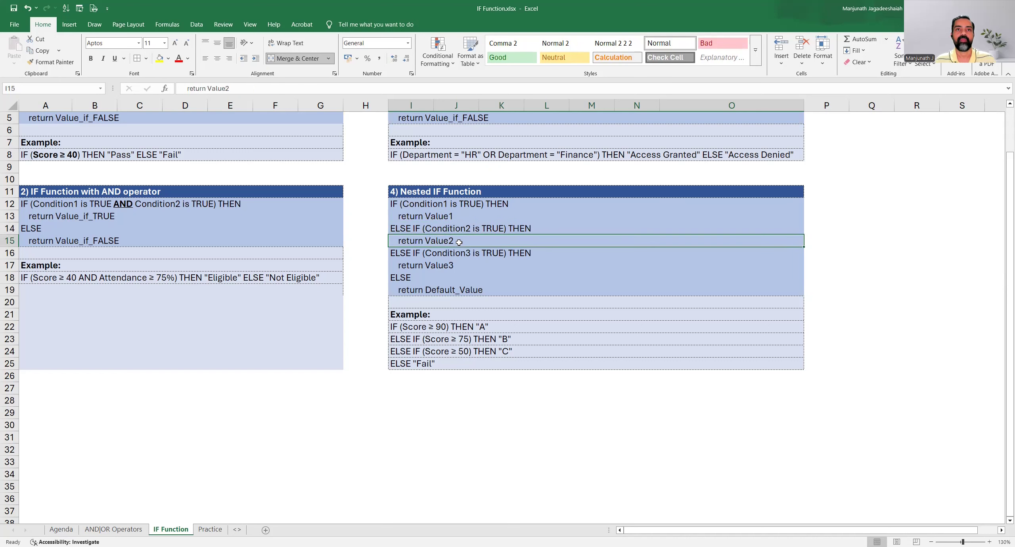
click(482, 255)
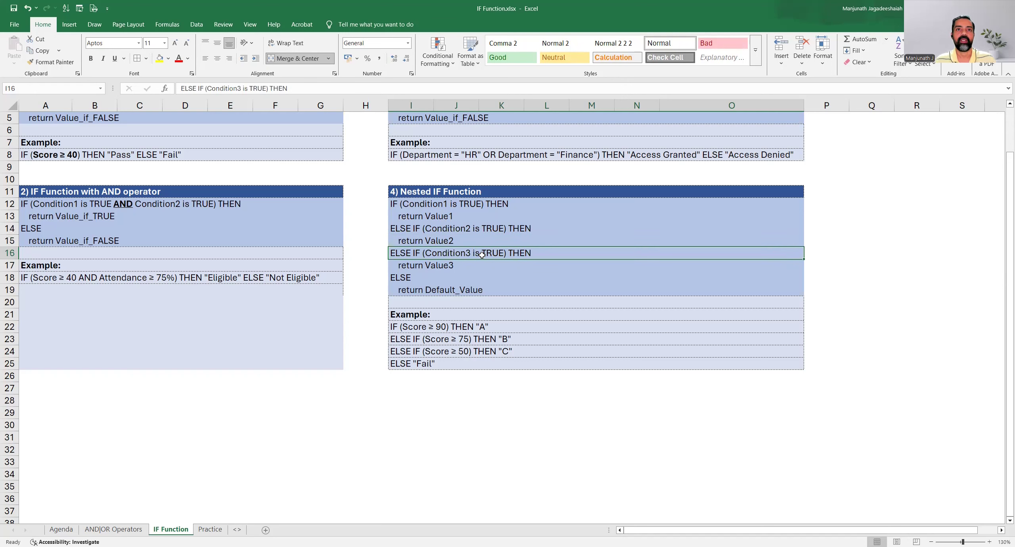
click(464, 269)
click(447, 278)
drag(423, 206, 427, 260)
click(434, 292)
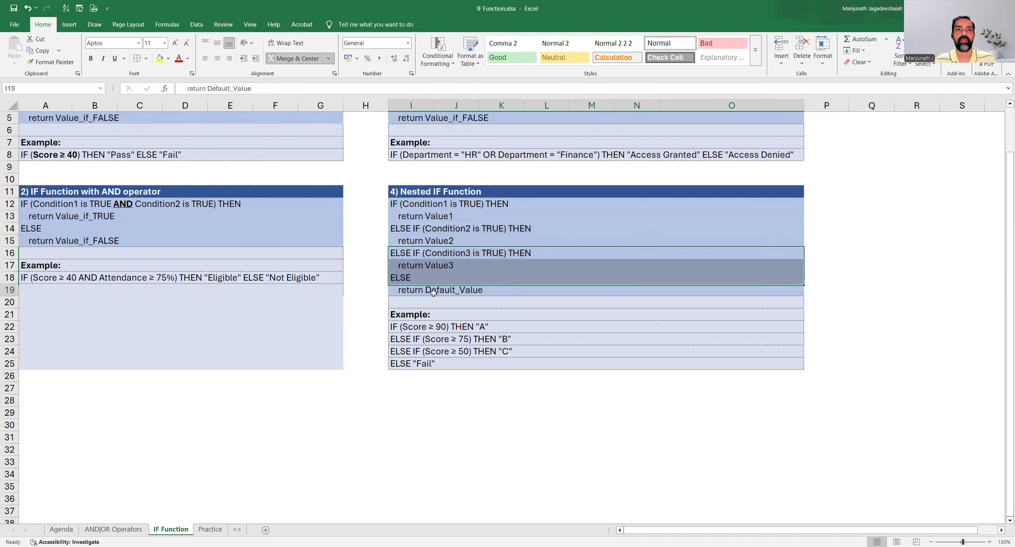
Examine the nested IF grading example, from the Score ≥ 90 row to the ELSE "Fail" row
key(Down)
key(Down)
key(Down)
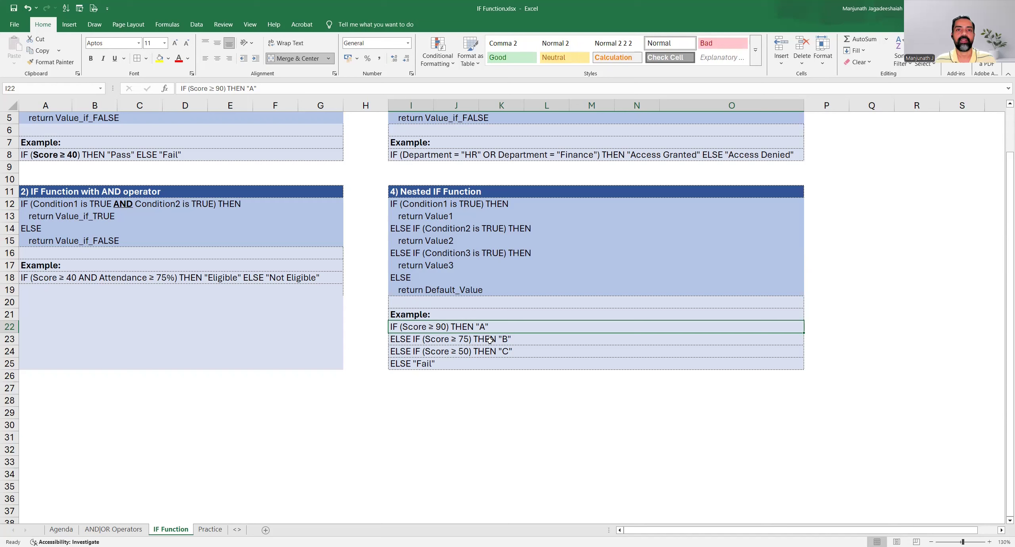
click(524, 337)
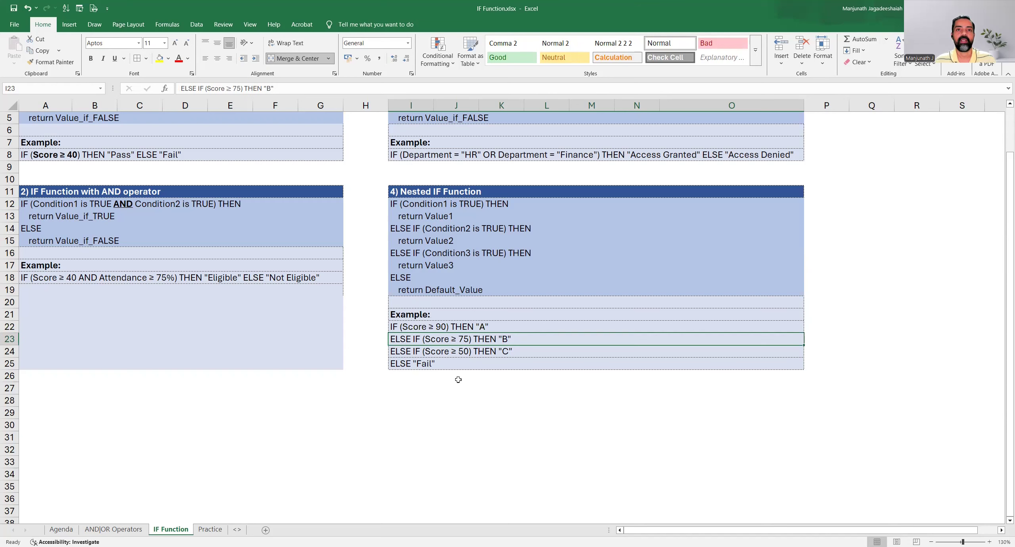
click(528, 352)
click(460, 362)
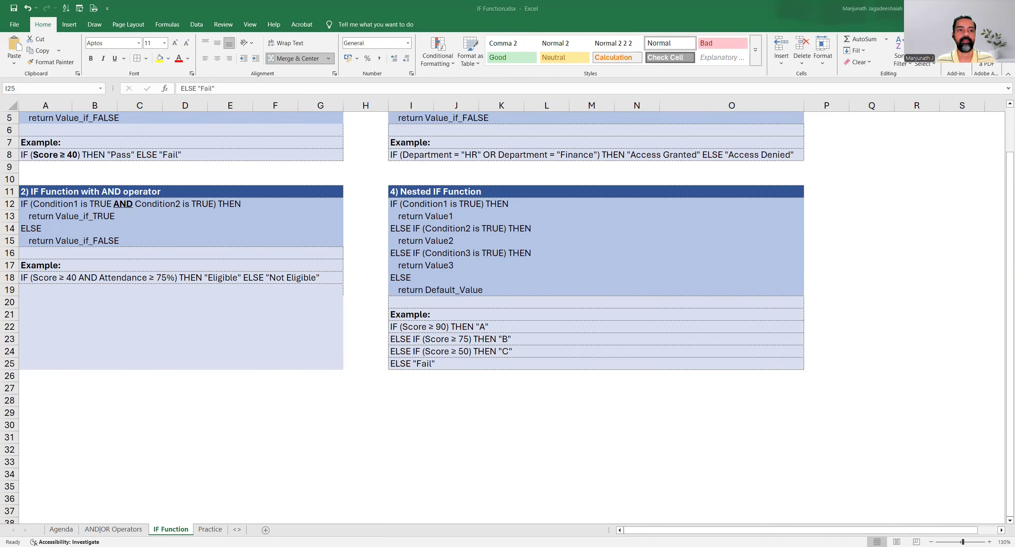
Switch to the Practice sheet and review the employee data, the empty result columns and the practice ideas list
key(ctrl+Page_Down)
drag(53, 122, 230, 214)
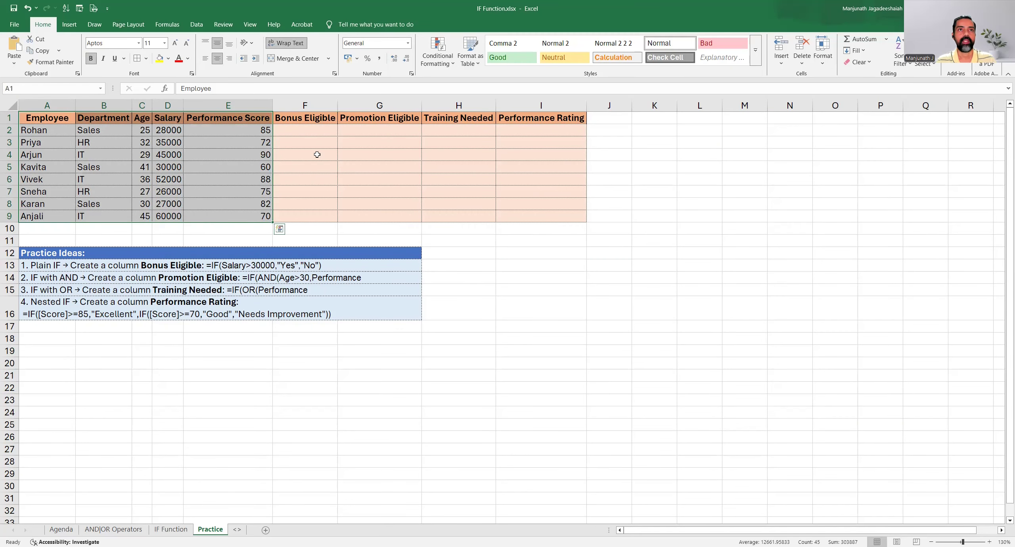
drag(293, 119, 555, 216)
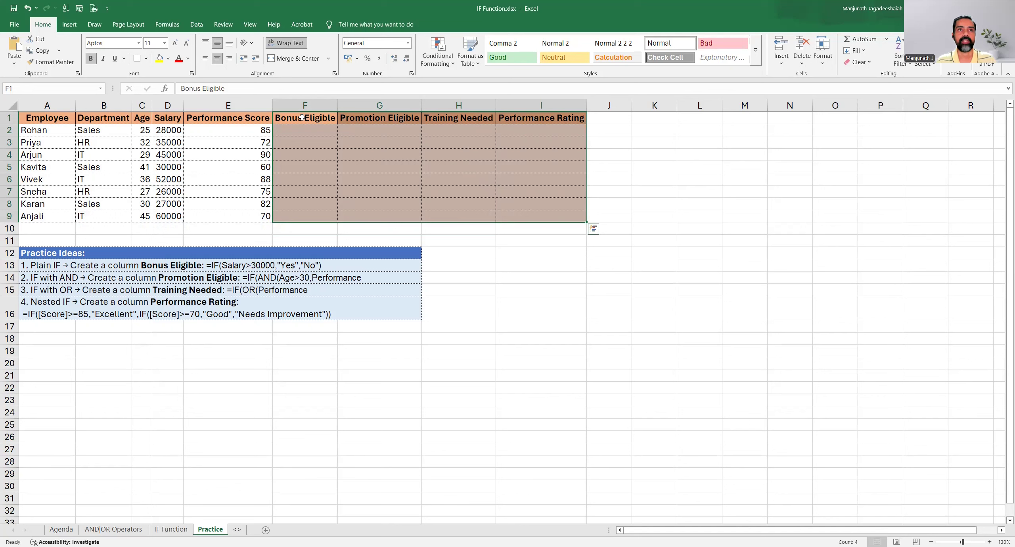
drag(302, 118, 528, 216)
drag(75, 253, 71, 309)
key(Return)
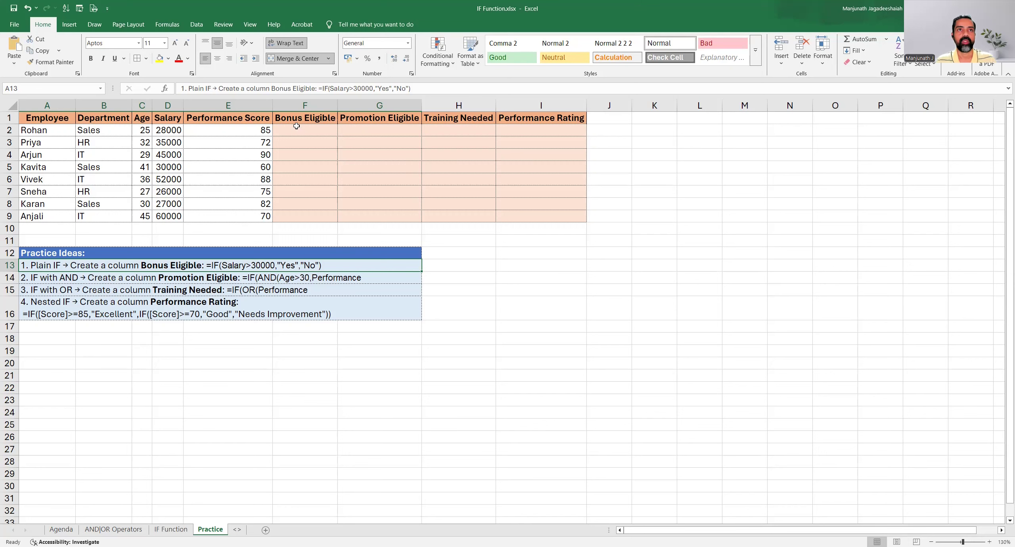
Start an IF formula in cell F2 under Bonus Eligible with the logical test D2>30000
drag(302, 119, 311, 214)
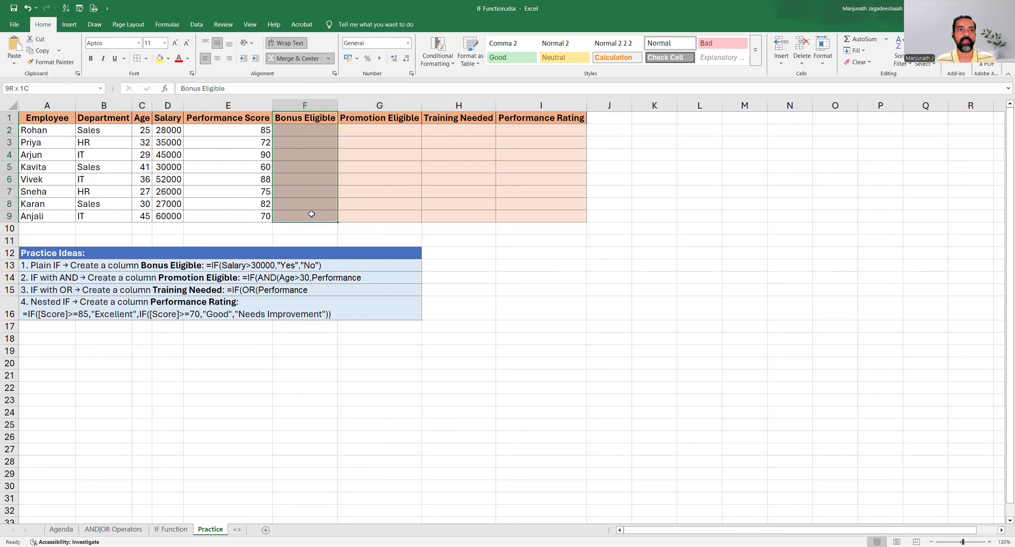
click(300, 179)
click(286, 132)
text(=)
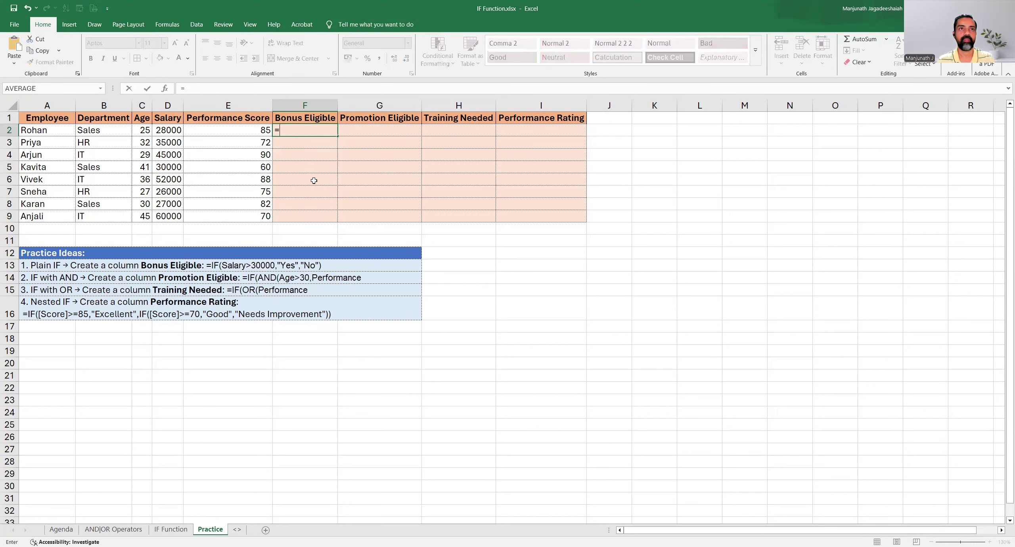
text(I)
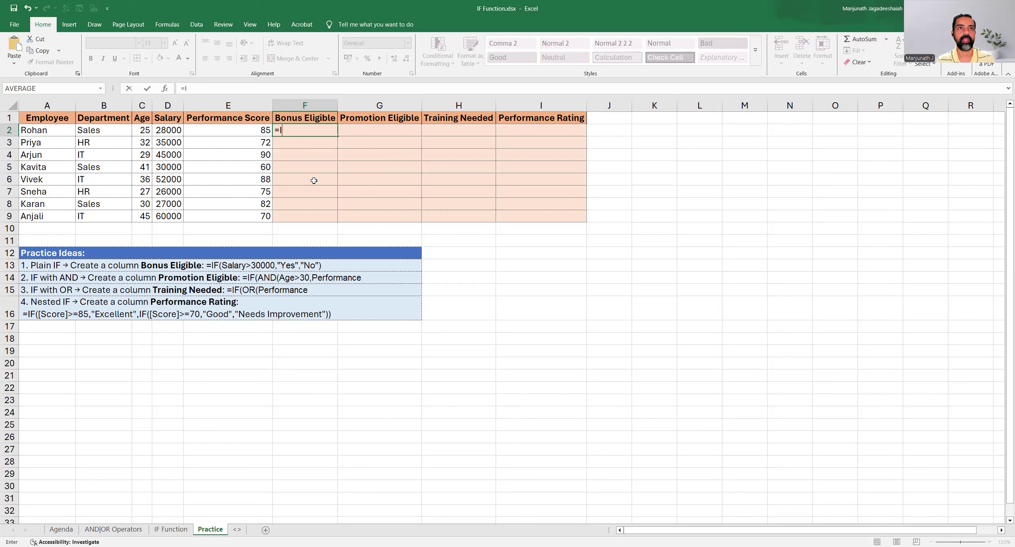
text(F()
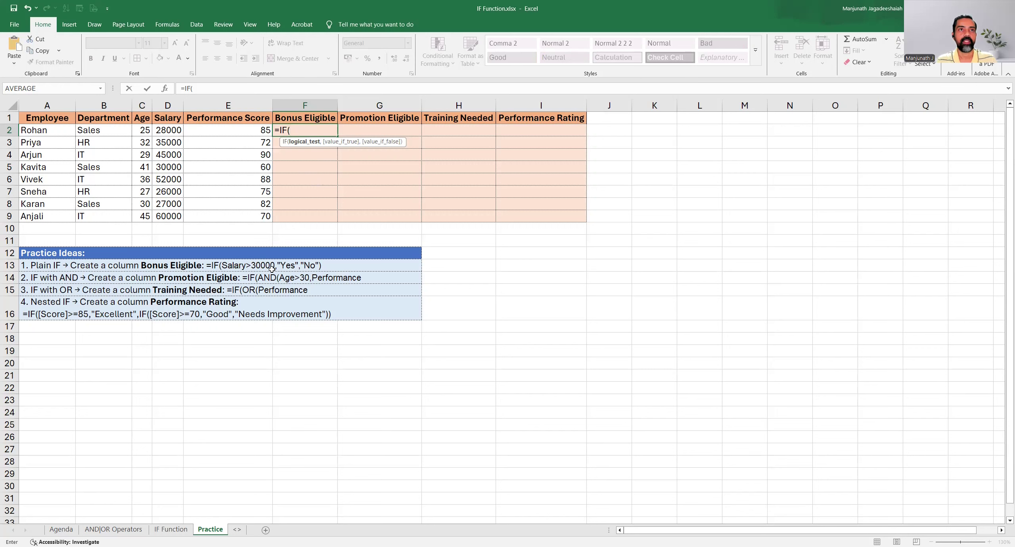
click(167, 130)
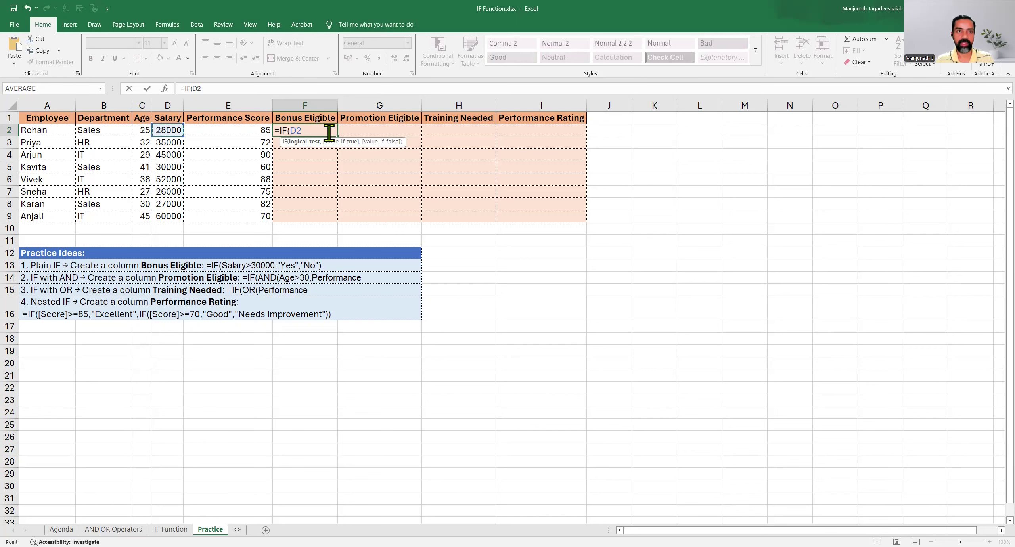
text(>300)
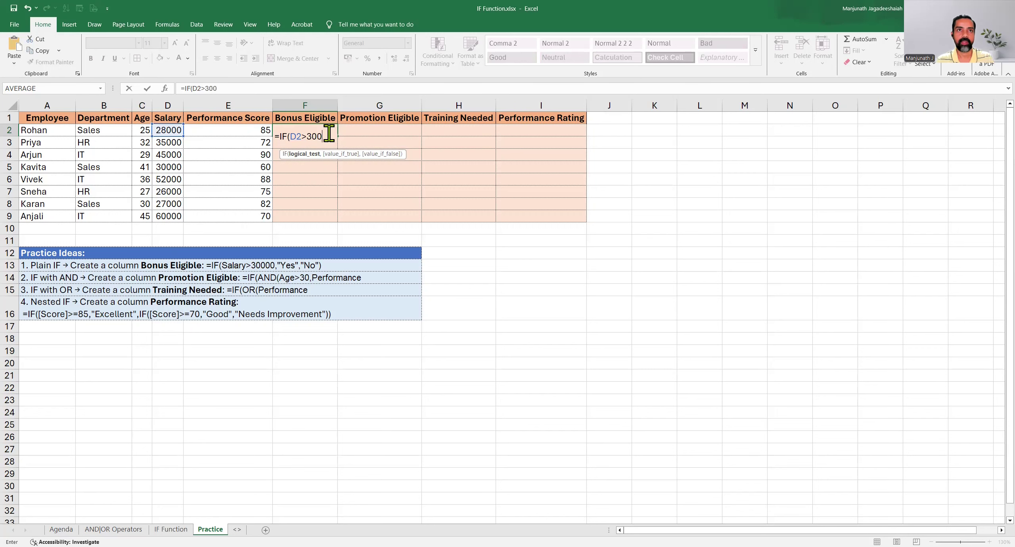
text(00))
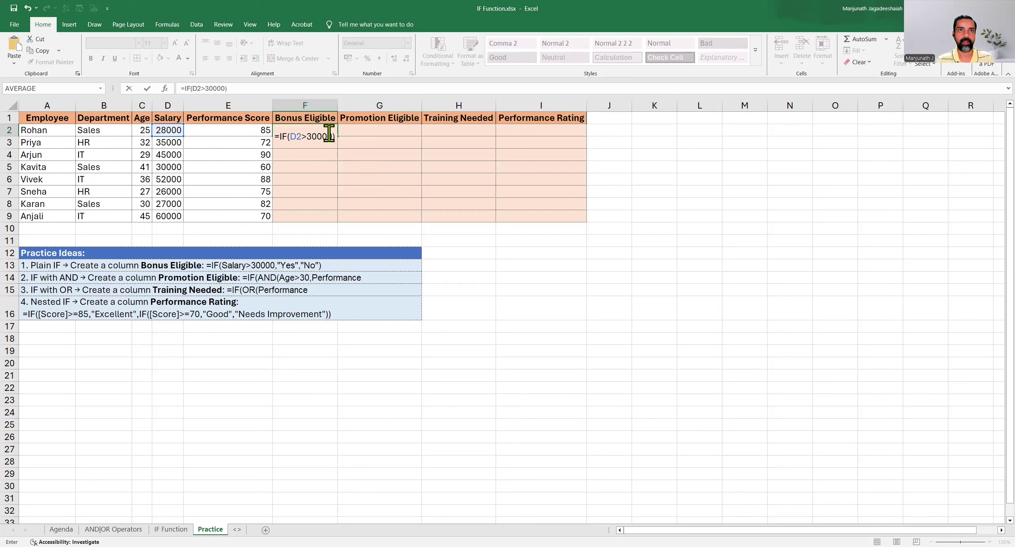
key(BackSpace)
text(,)
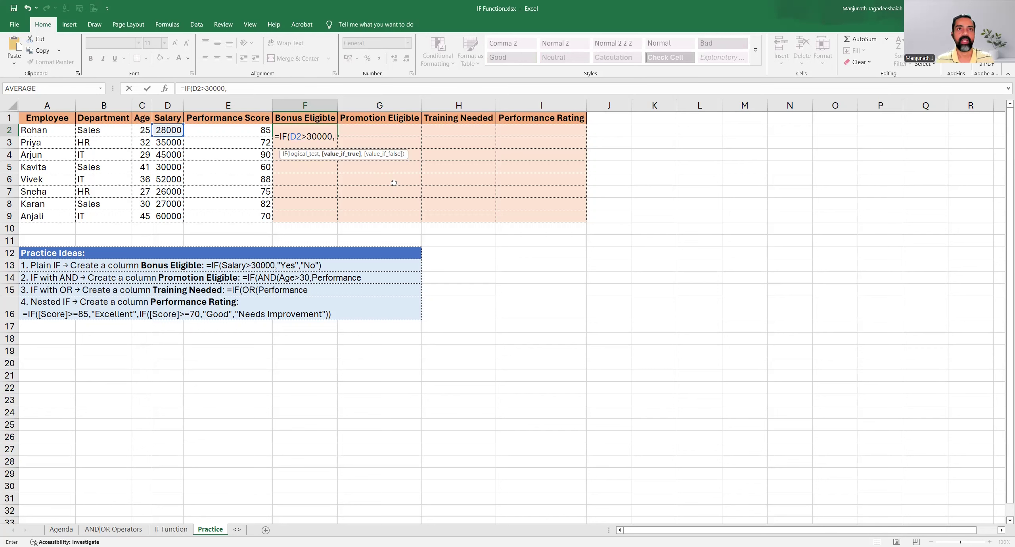
Add "Yes" as the value if true and "No" as the value if false in the F2 formula
text(")
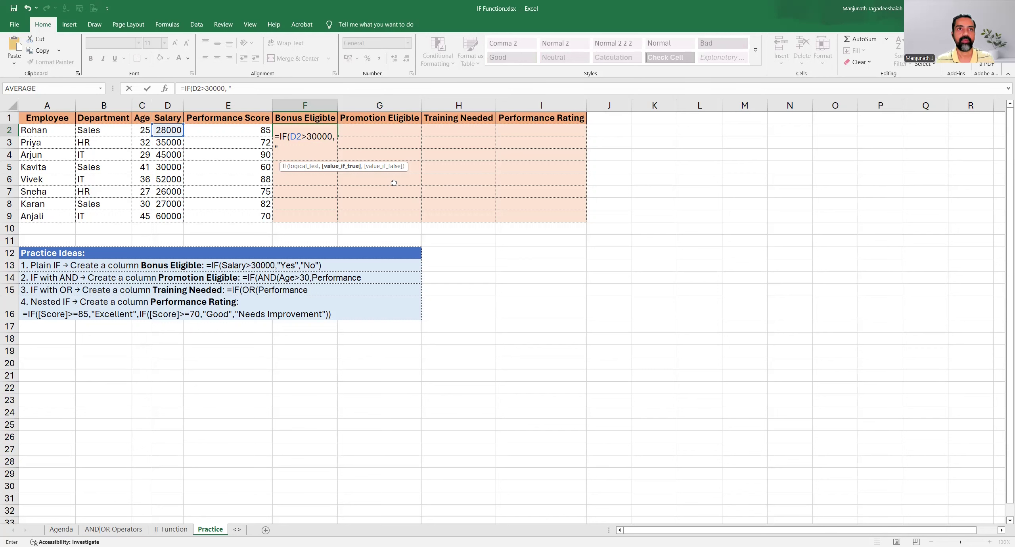
text(Yes")
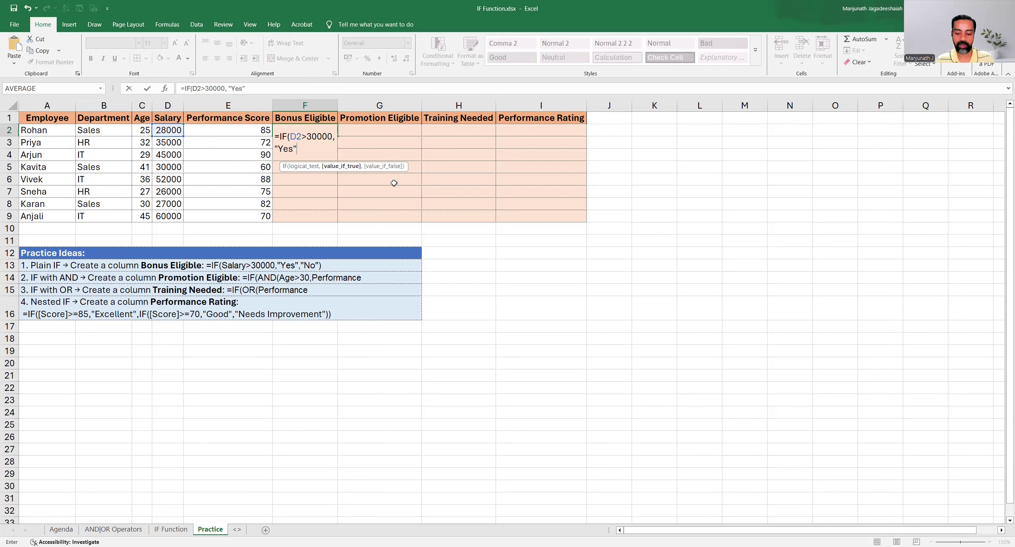
text(,)
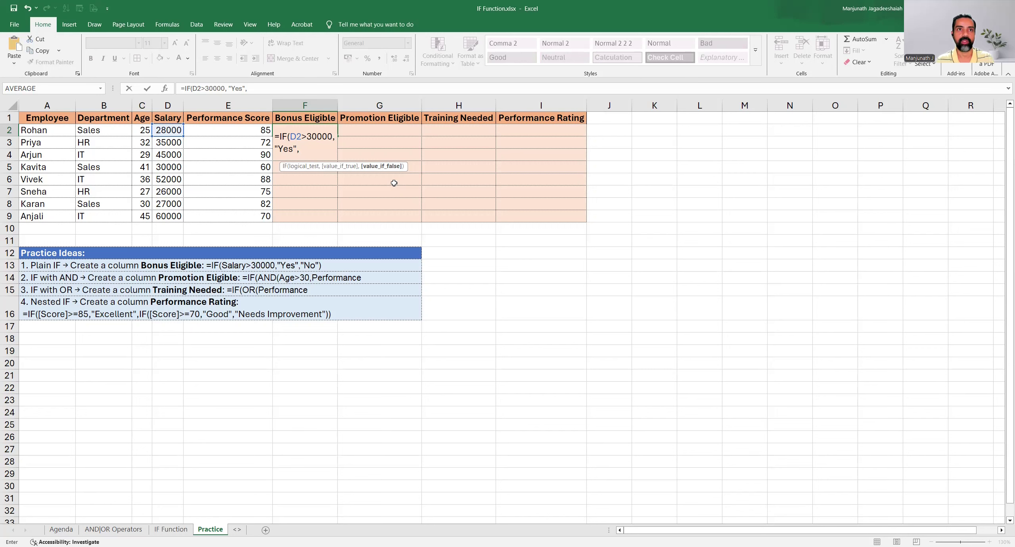
text("No)
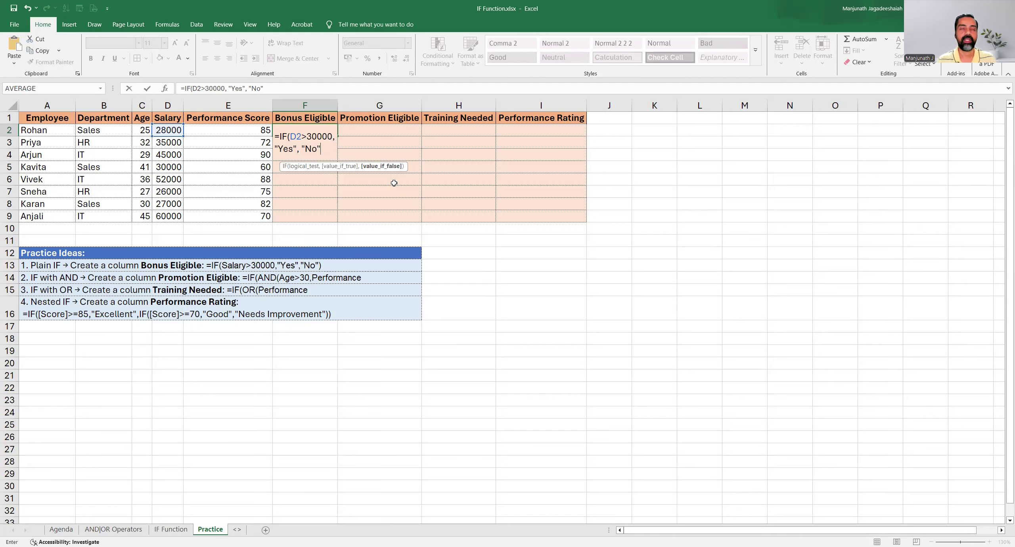
Review the arguments of the F2 formula, then close its parenthesis and commit it, keeping the cell selected
click(291, 136)
drag(291, 136, 329, 137)
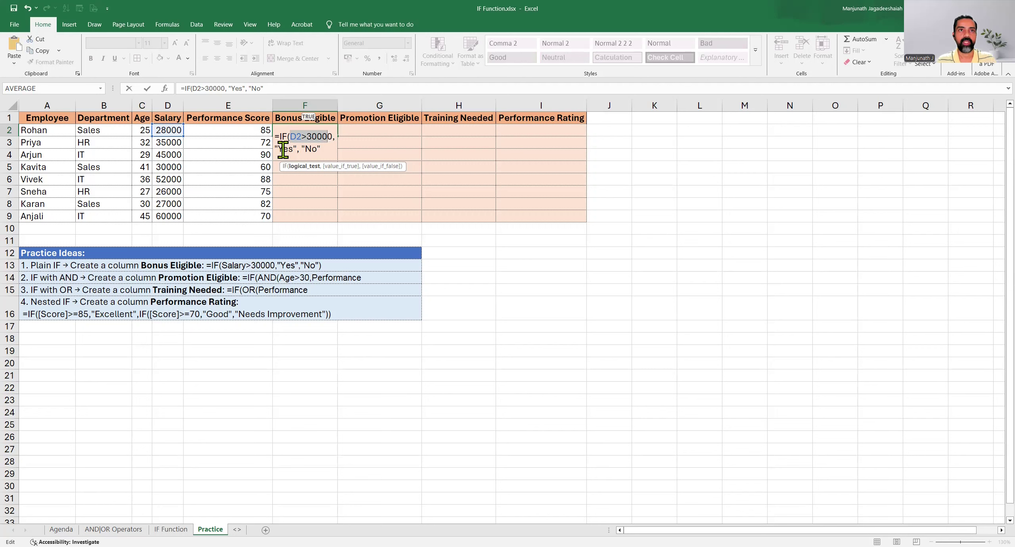
click(283, 150)
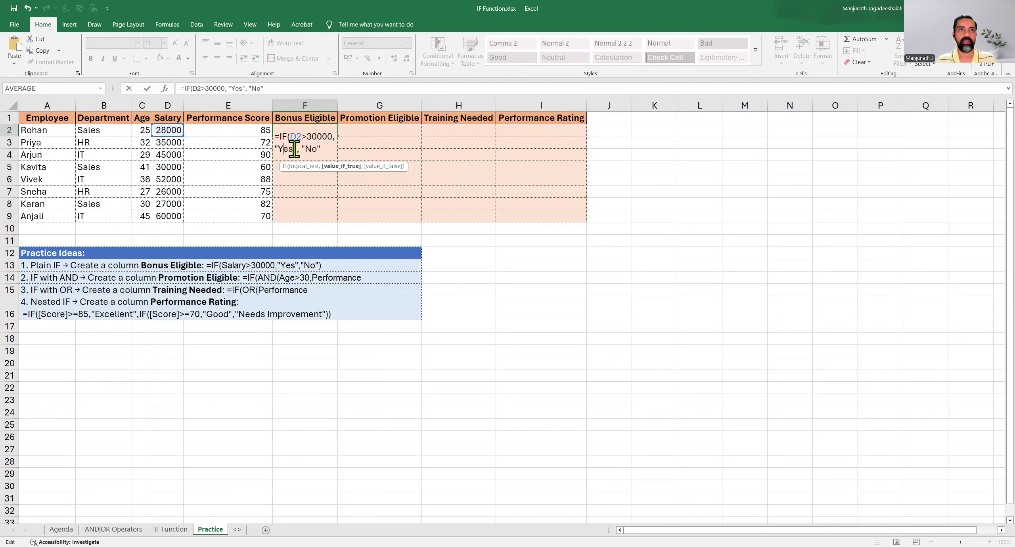
click(326, 149)
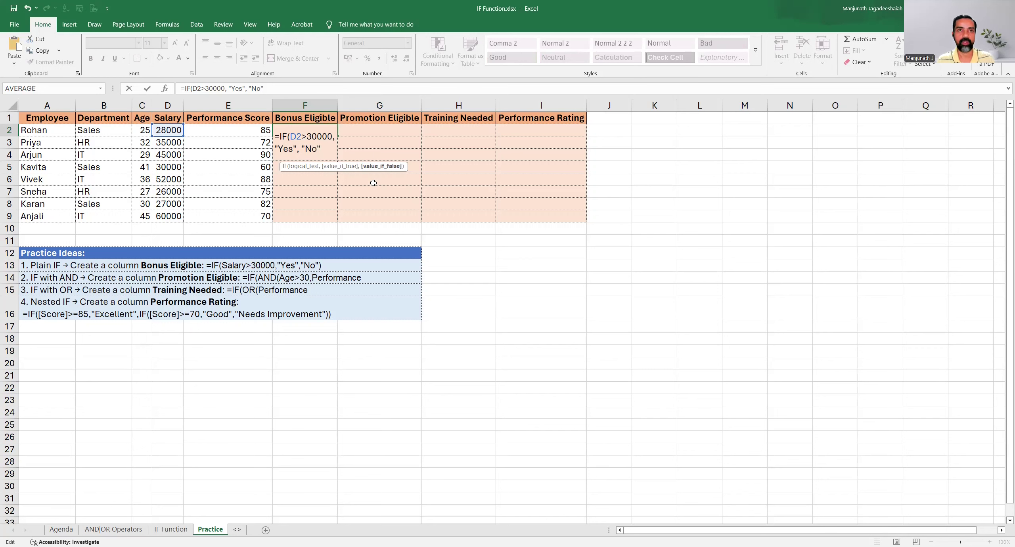
text())
key(ctrl+Return)
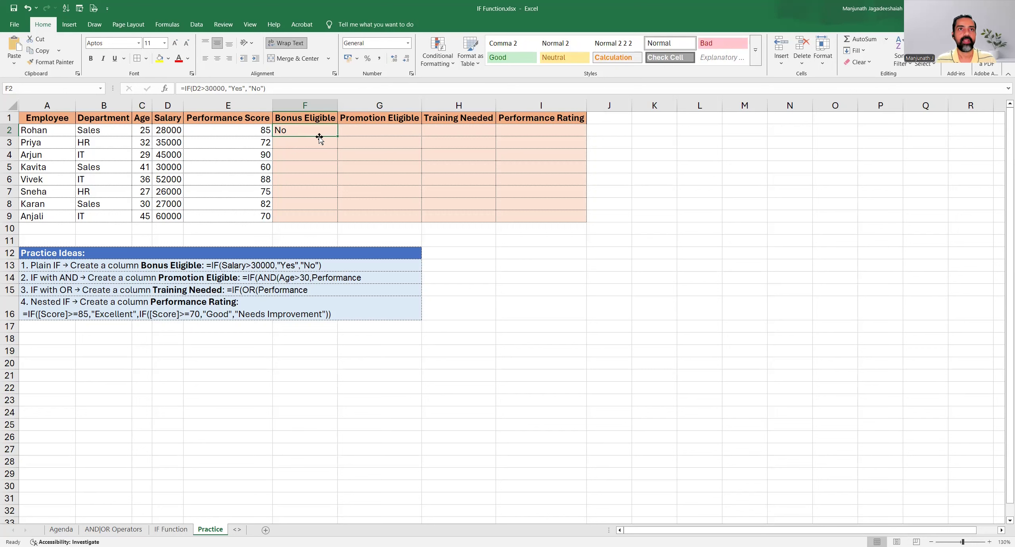
Fill the Bonus Eligible formula from F2 down to F9 and check F3 against the salary in D3
drag(337, 135, 337, 218)
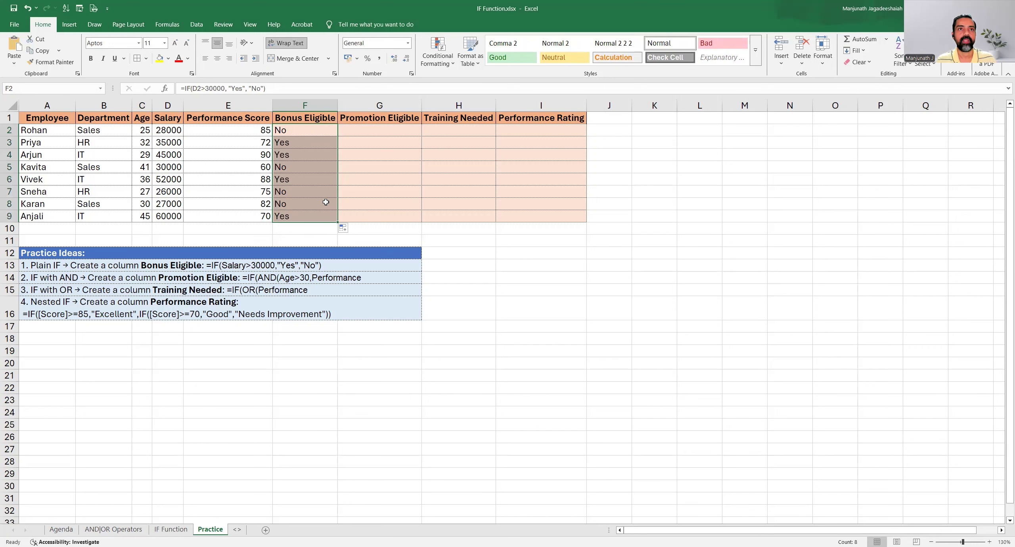
click(304, 145)
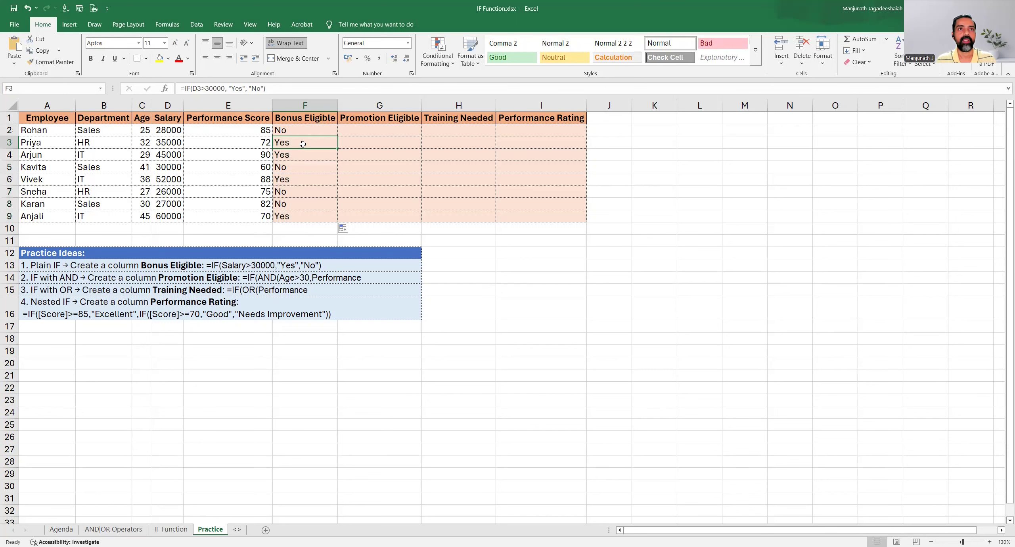
click(172, 141)
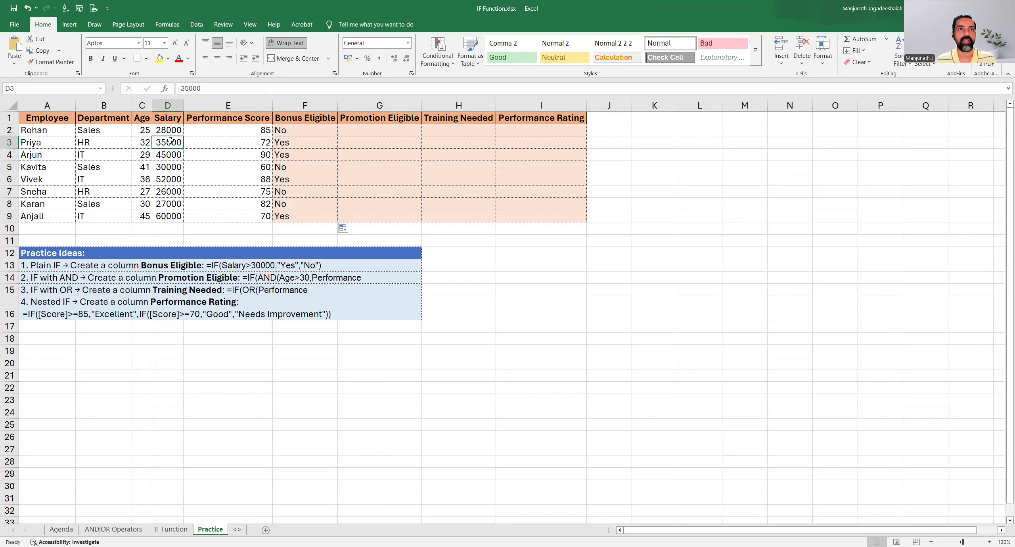
click(299, 142)
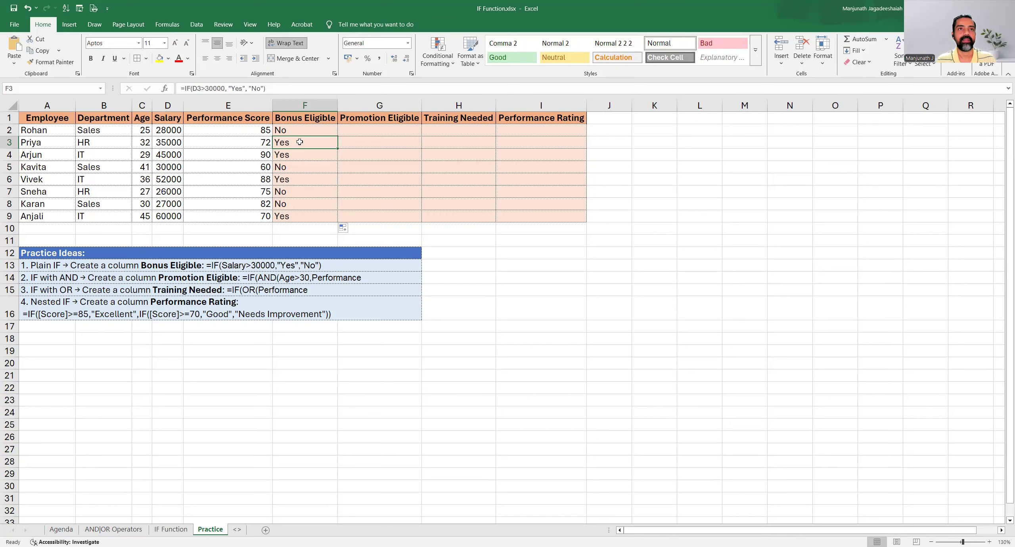
click(178, 142)
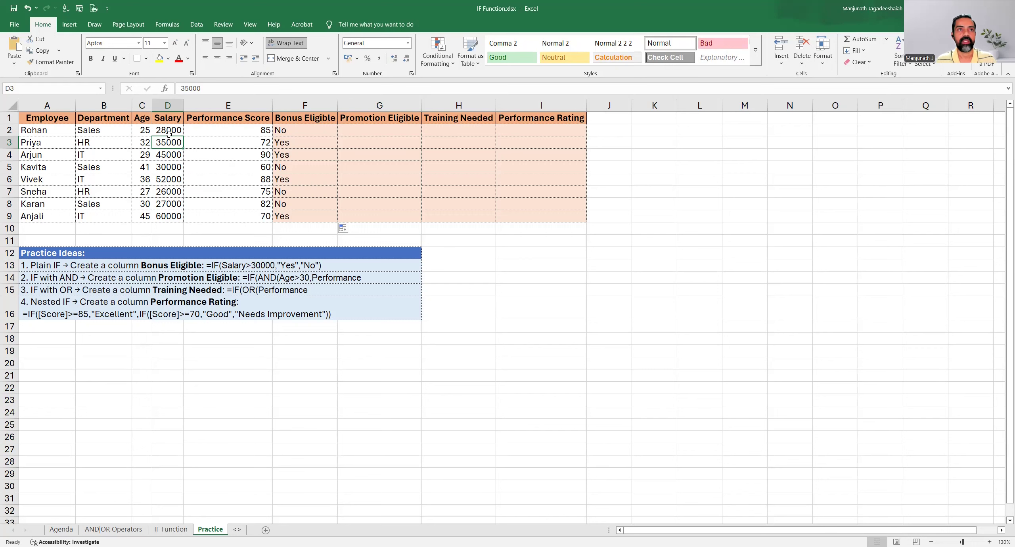
click(303, 142)
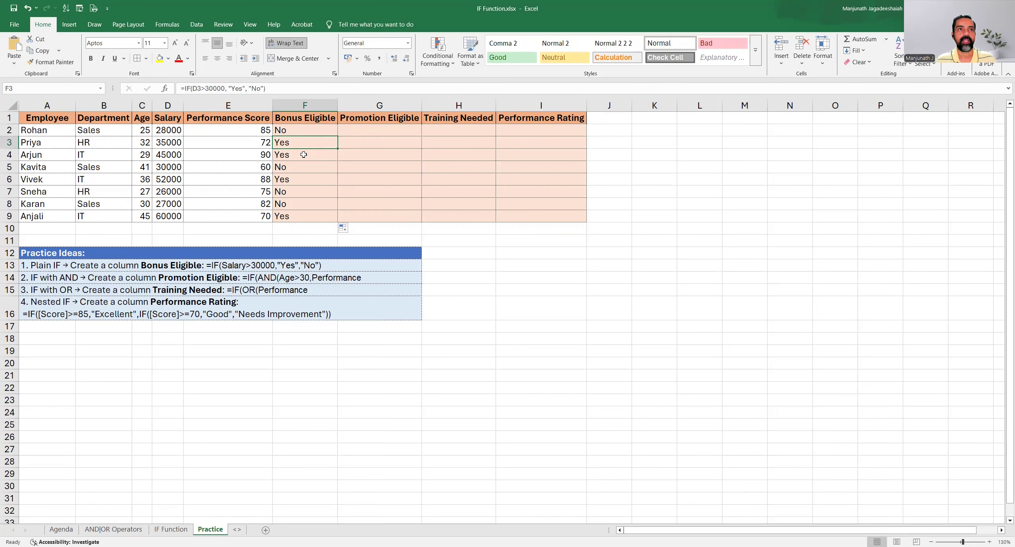
Check the Bonus Eligible results and formulas in rows 4 to 6 against the salaries and the 30000 threshold
click(303, 155)
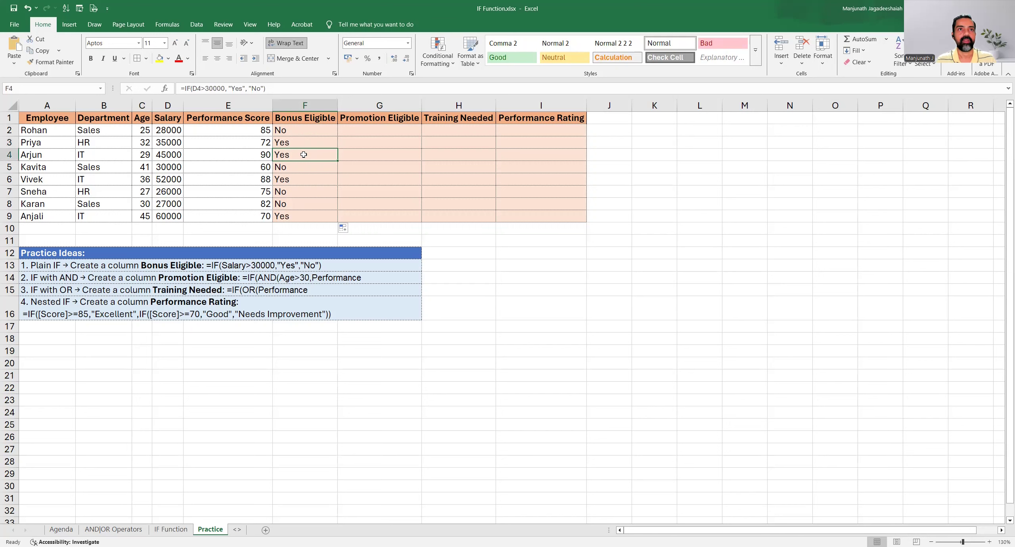
click(169, 155)
click(289, 155)
click(299, 180)
click(292, 167)
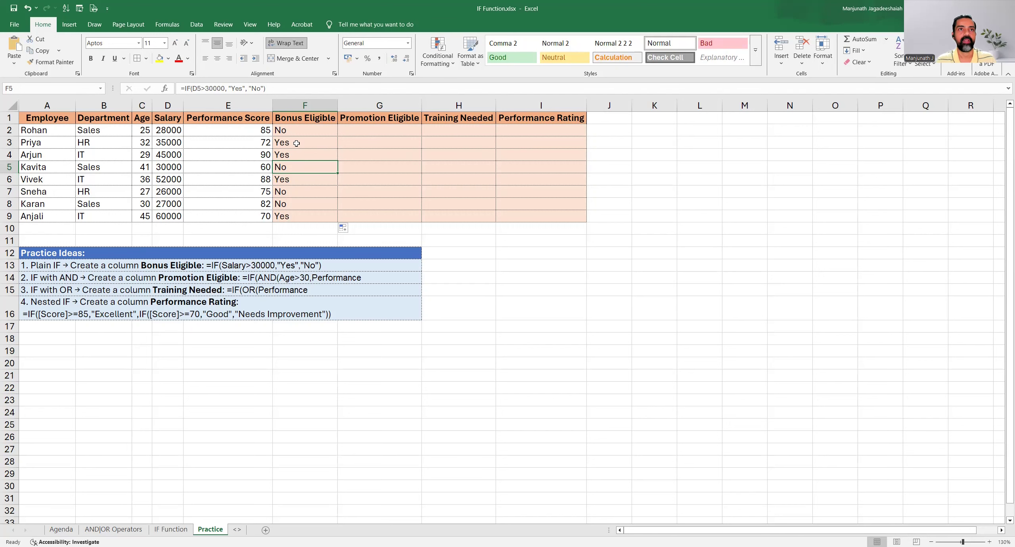
drag(297, 144, 295, 167)
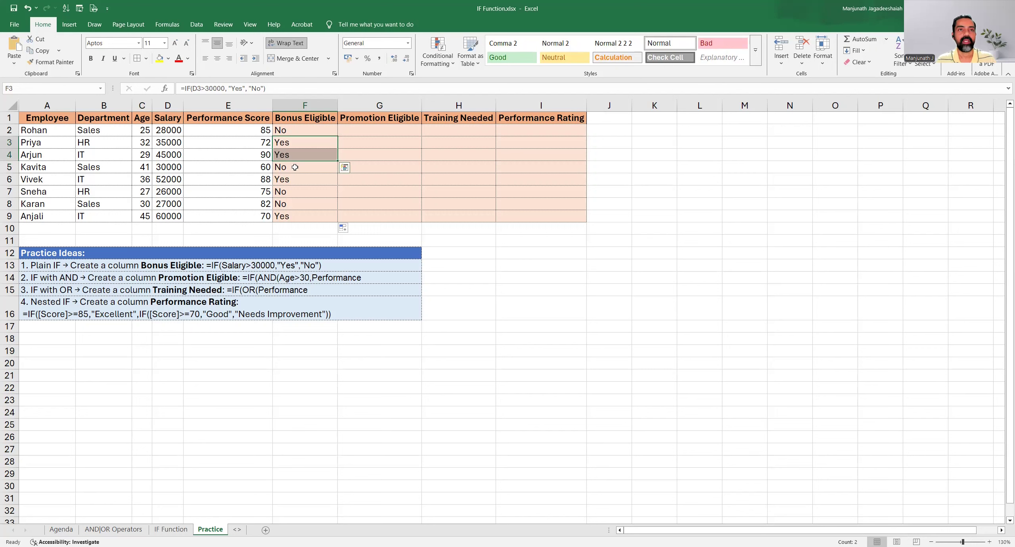
click(295, 167)
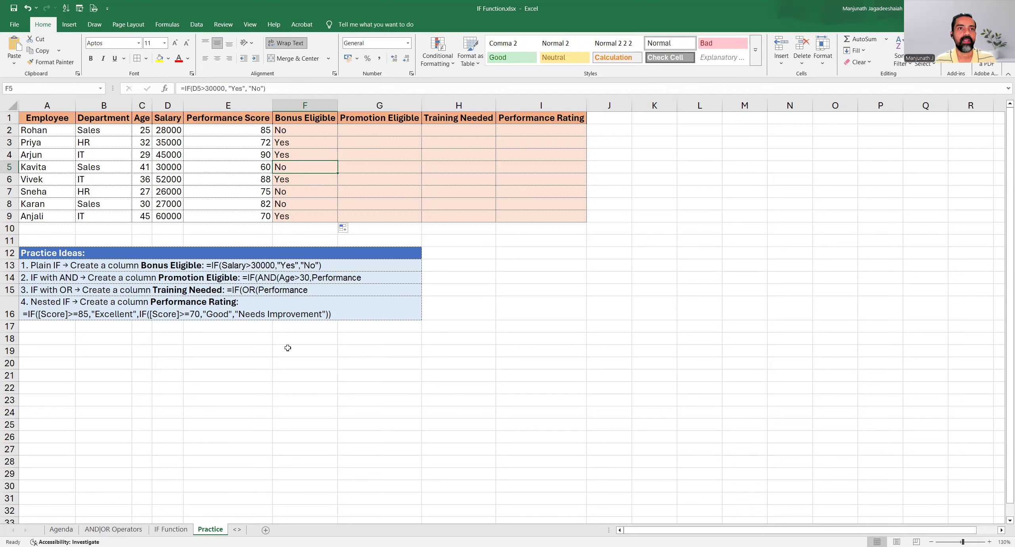
Increase the height of row 14 to show practice idea 2 in full, and examine its AND condition and Yes/No outcomes
click(128, 277)
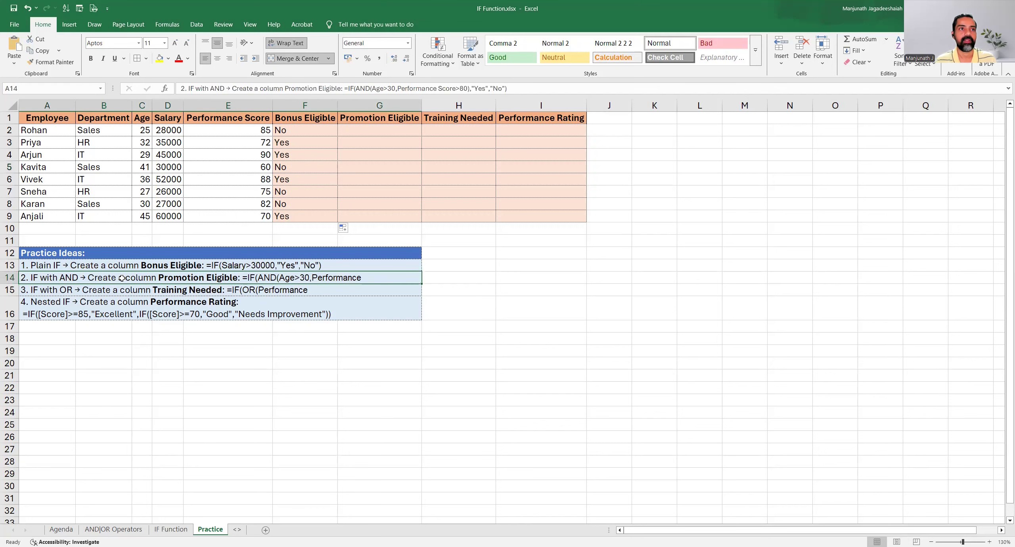
drag(9, 283, 10, 301)
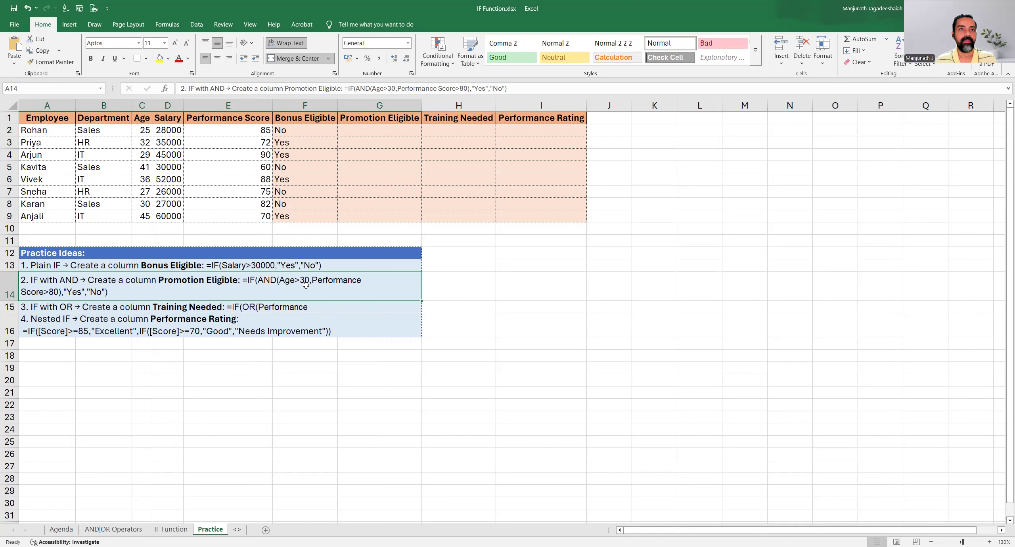
double_click(265, 280)
double_click(263, 281)
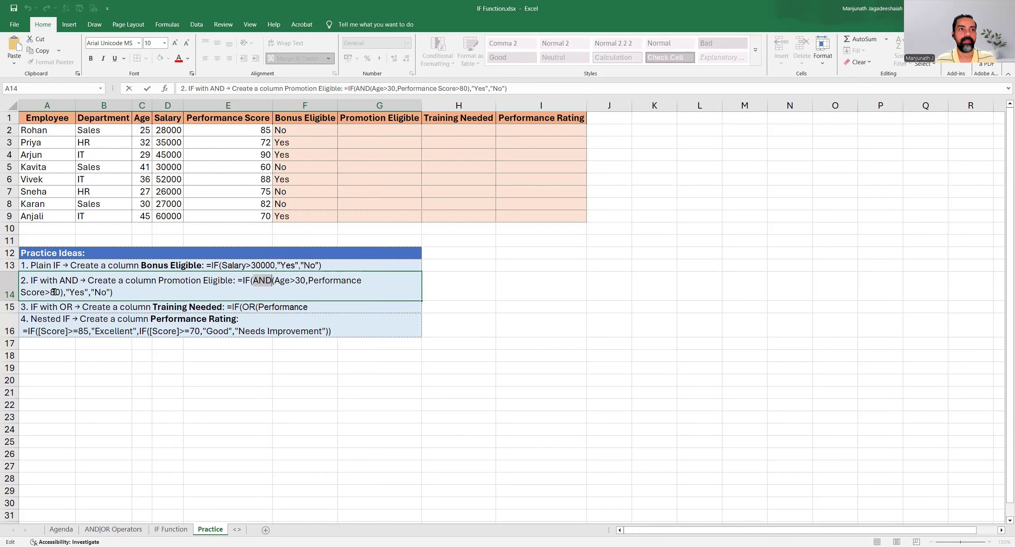
drag(64, 292, 106, 293)
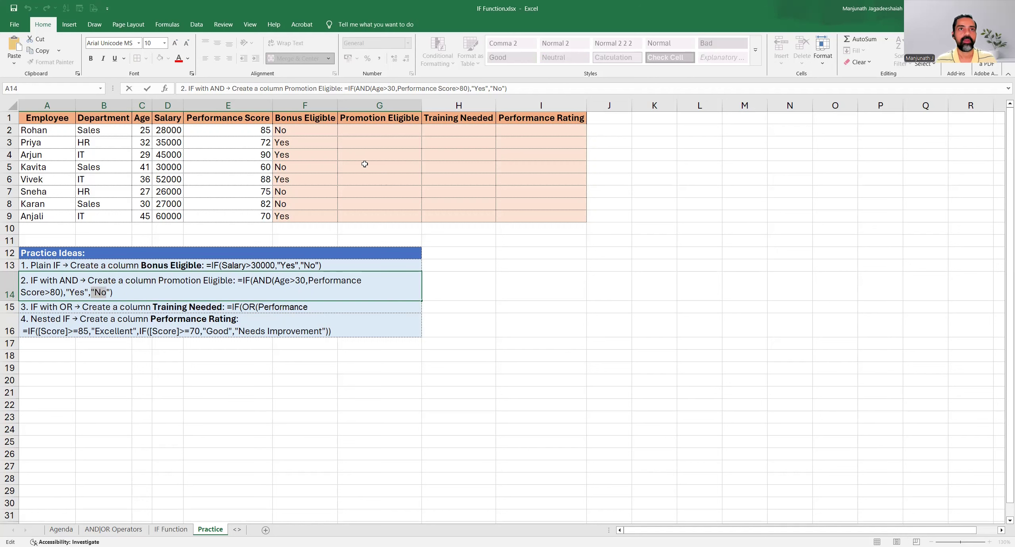
Start an IF formula in cell G2 under Promotion Eligible, opening an AND function as its logical test
click(356, 135)
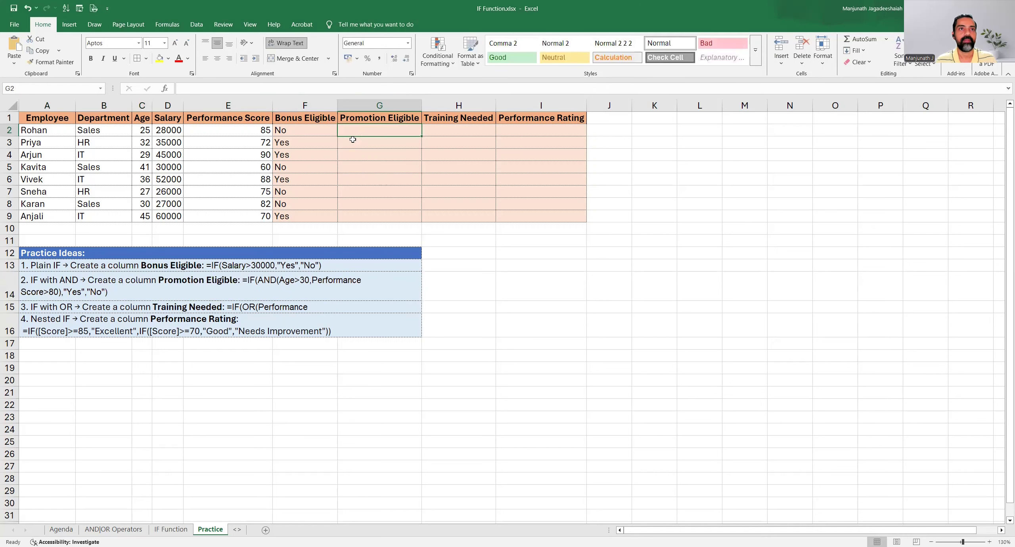
text(=IF()
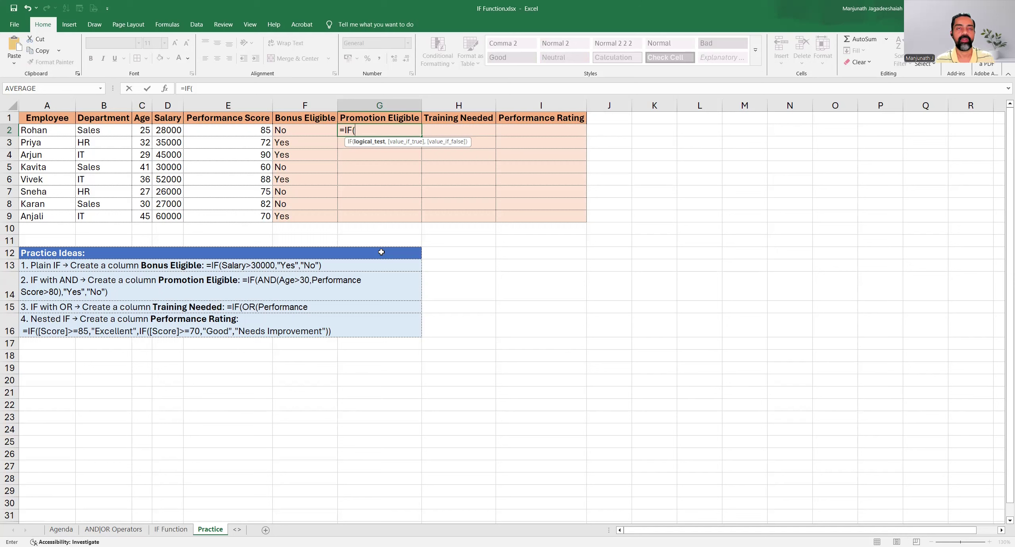
text(A)
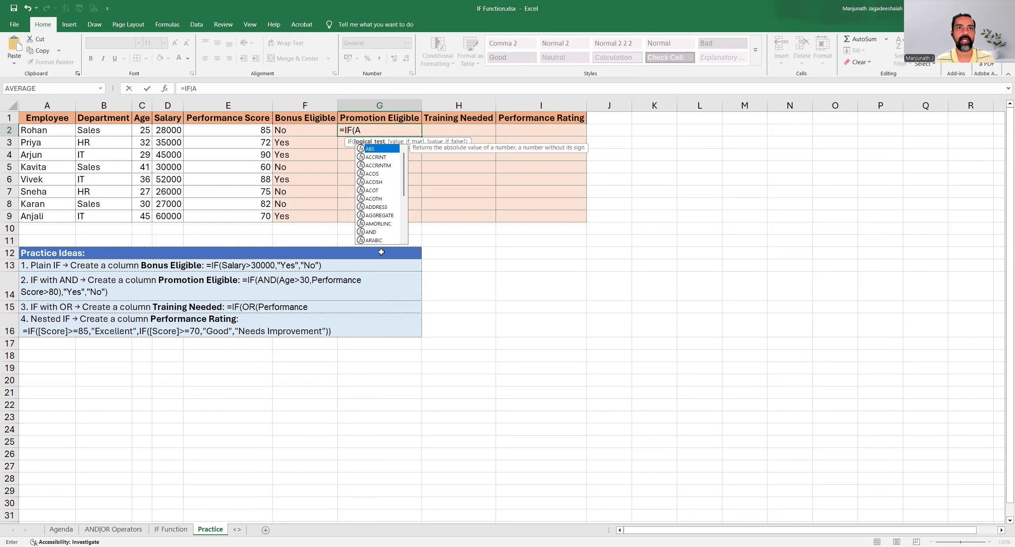
text(ND()
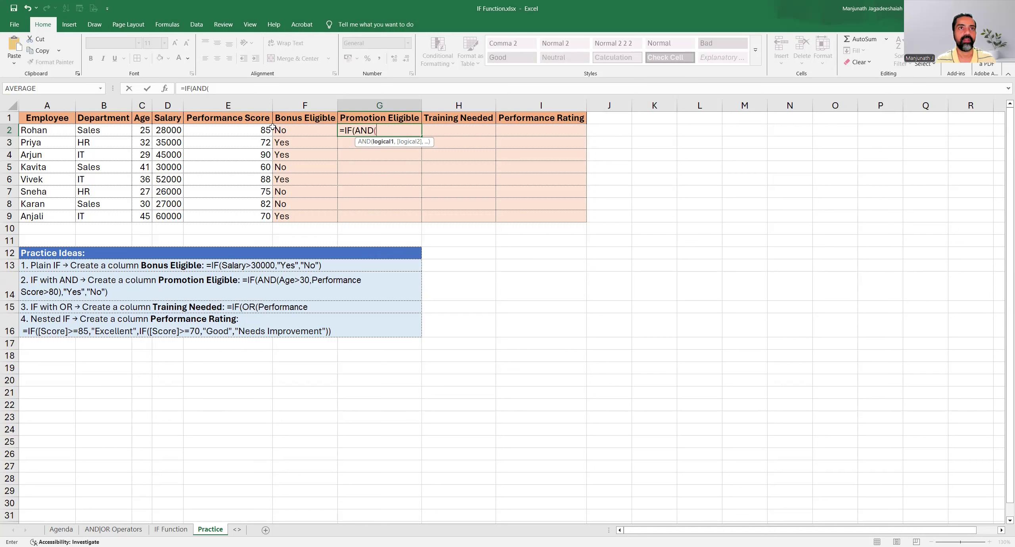
Enter C2>30 and E2>80 as the two AND conditions in the G2 formula and close the AND function
click(141, 130)
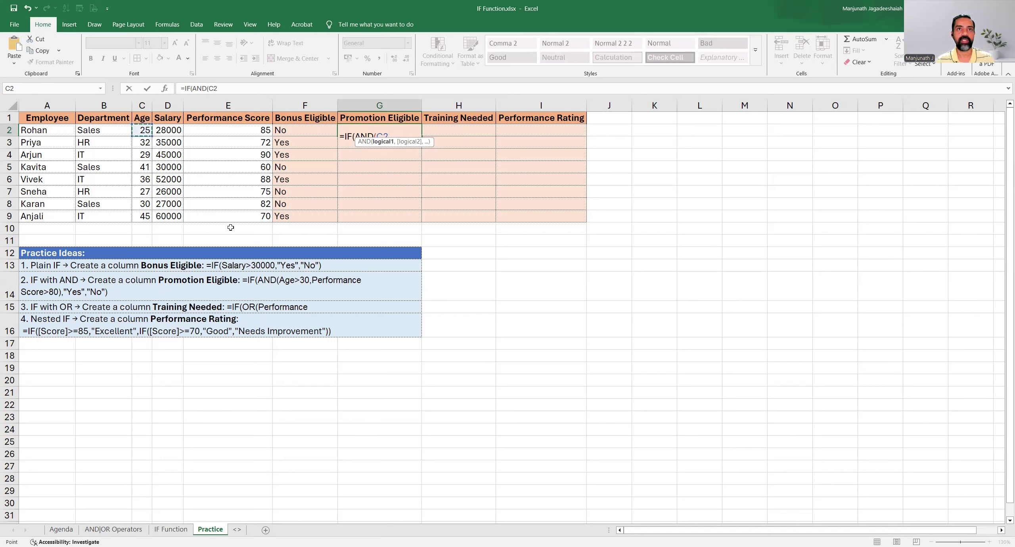
text(>)
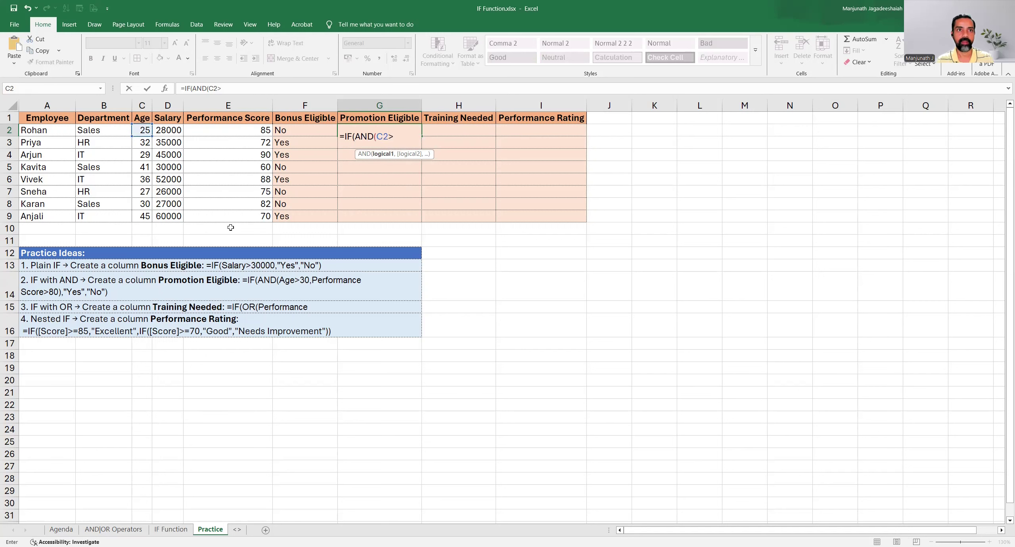
text(30,)
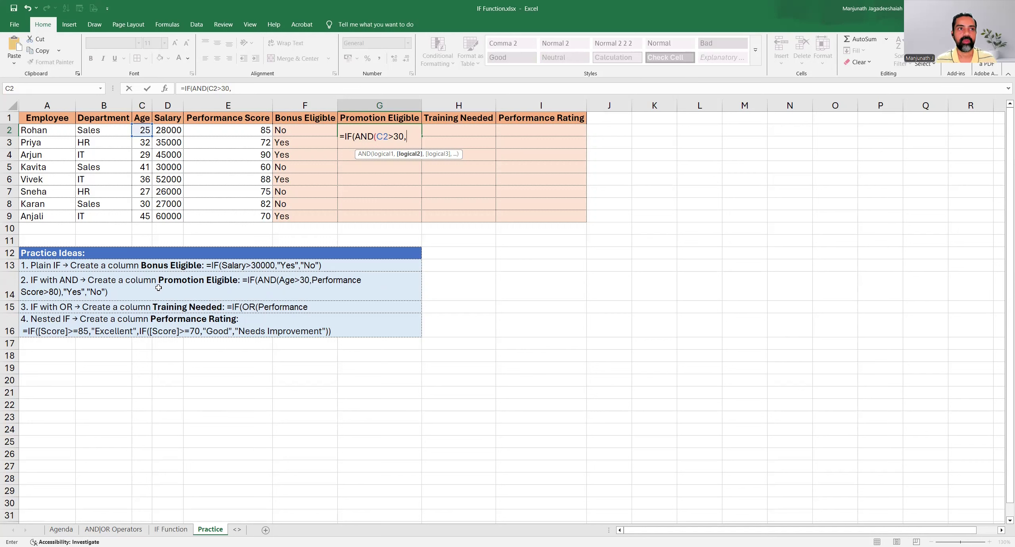
click(220, 131)
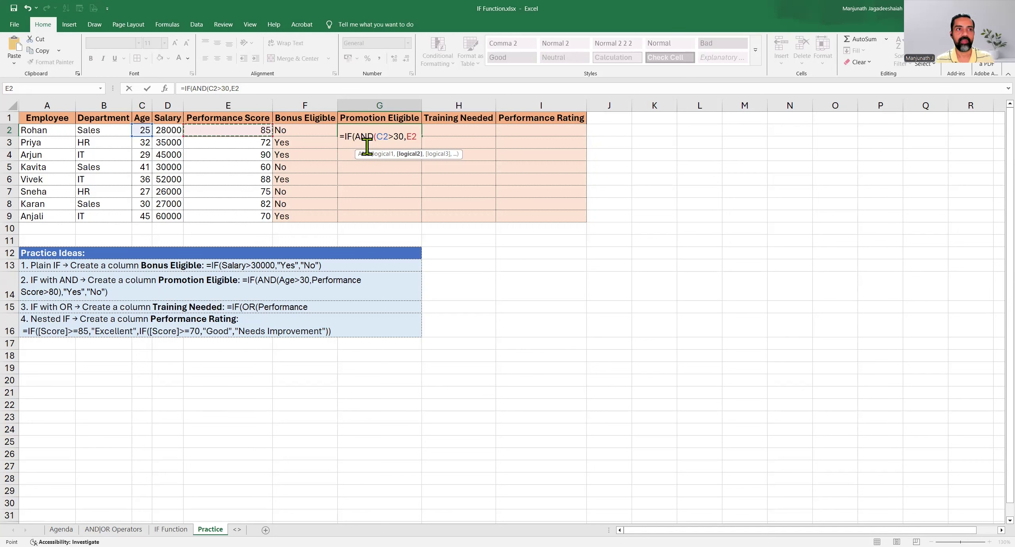
text(>80)
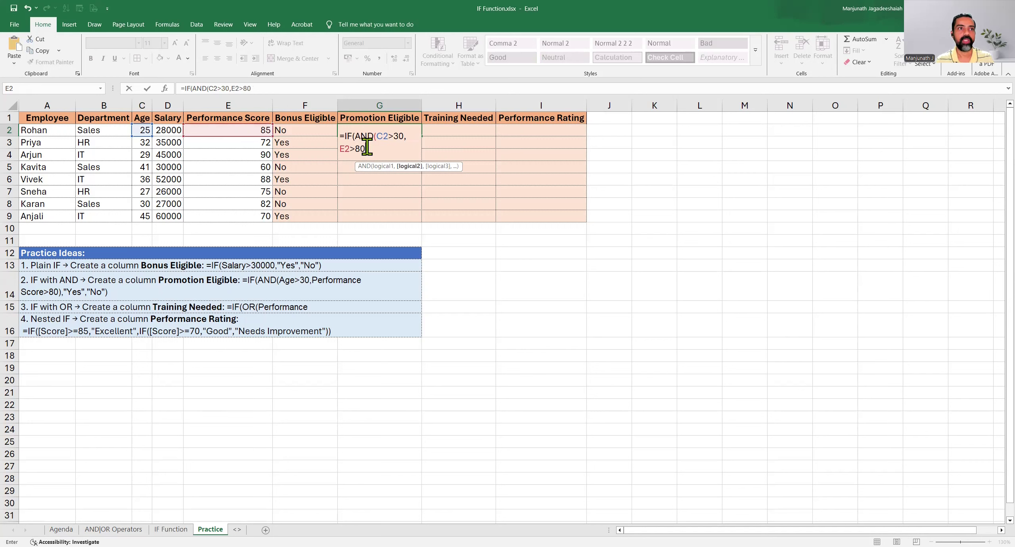
text())
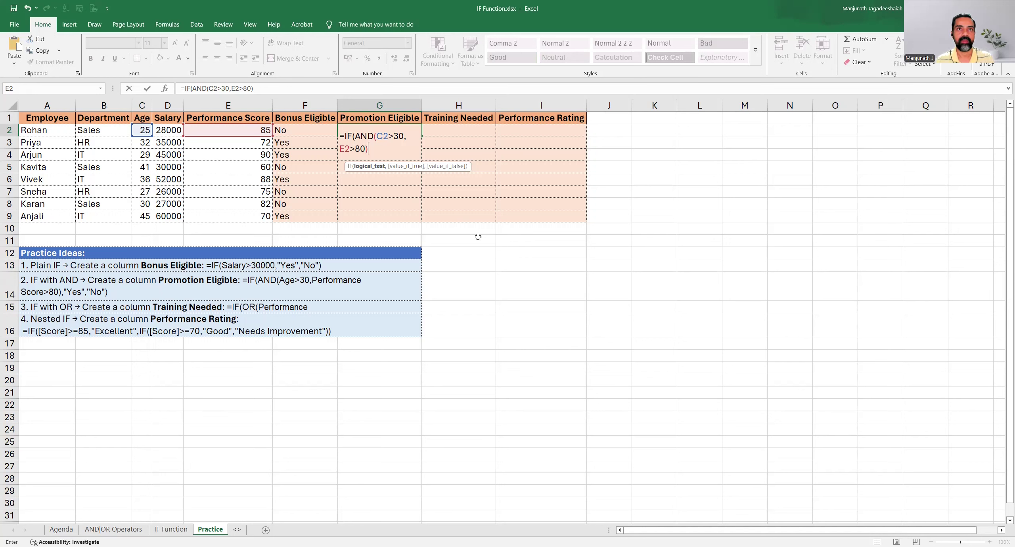
text(,)
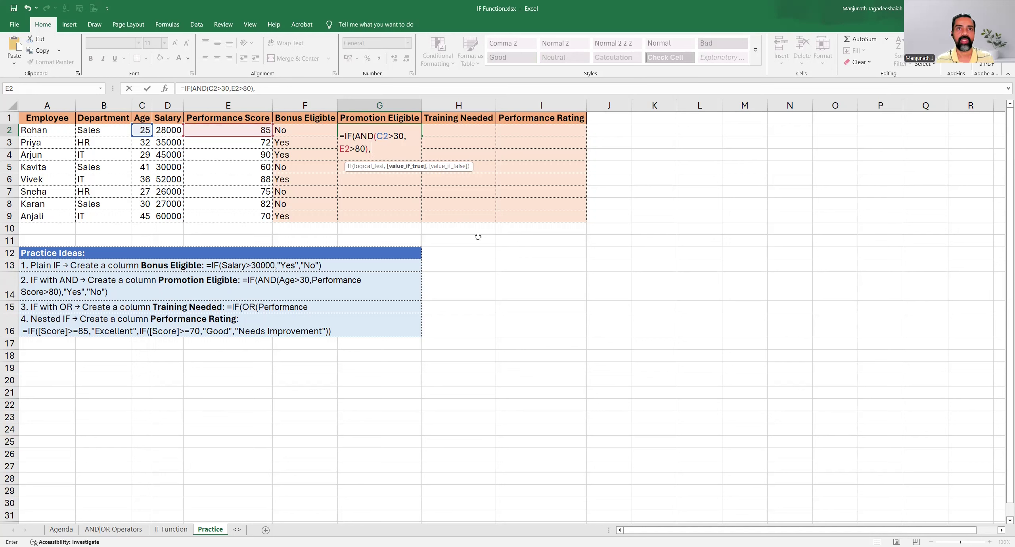
text( "Y)
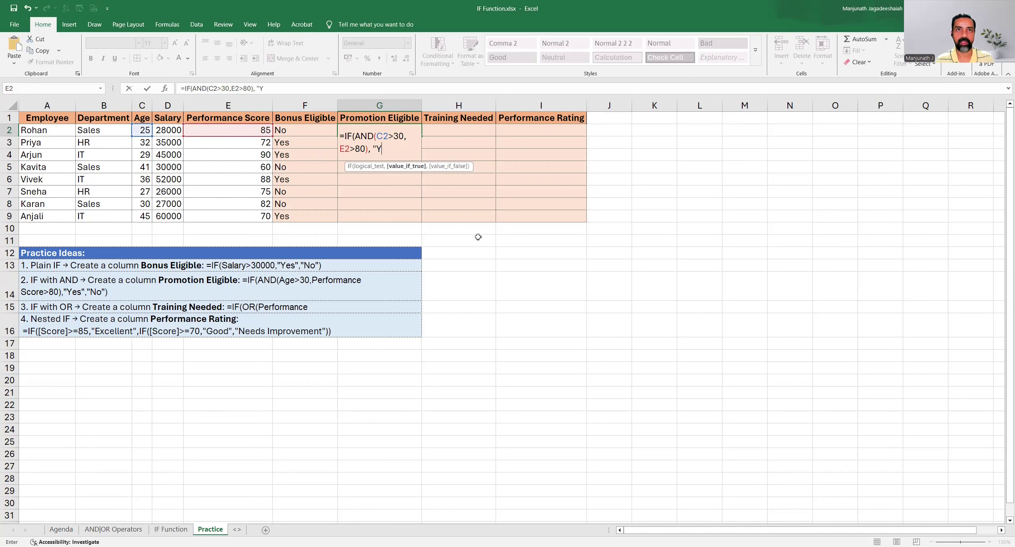
text(es", )
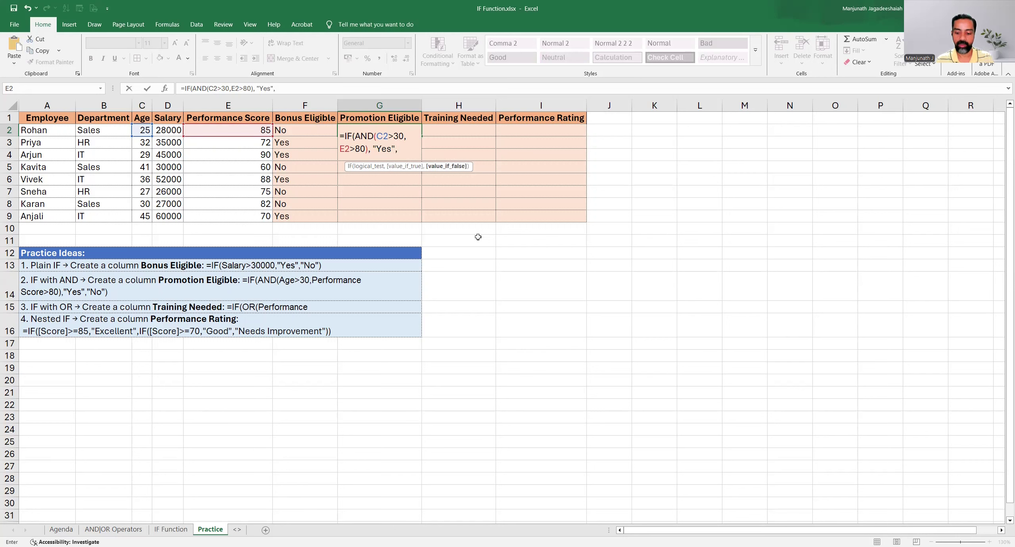
text(")
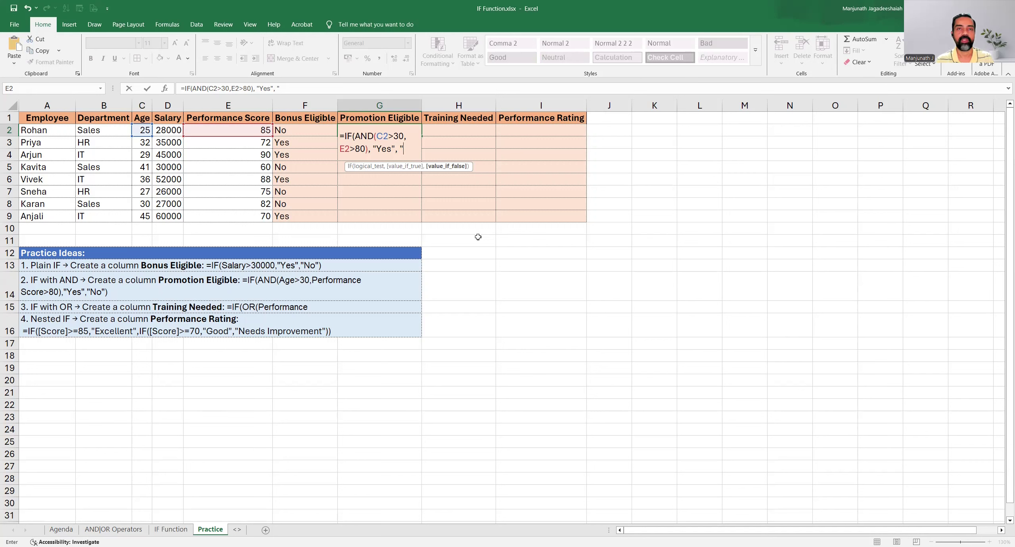
text(No)
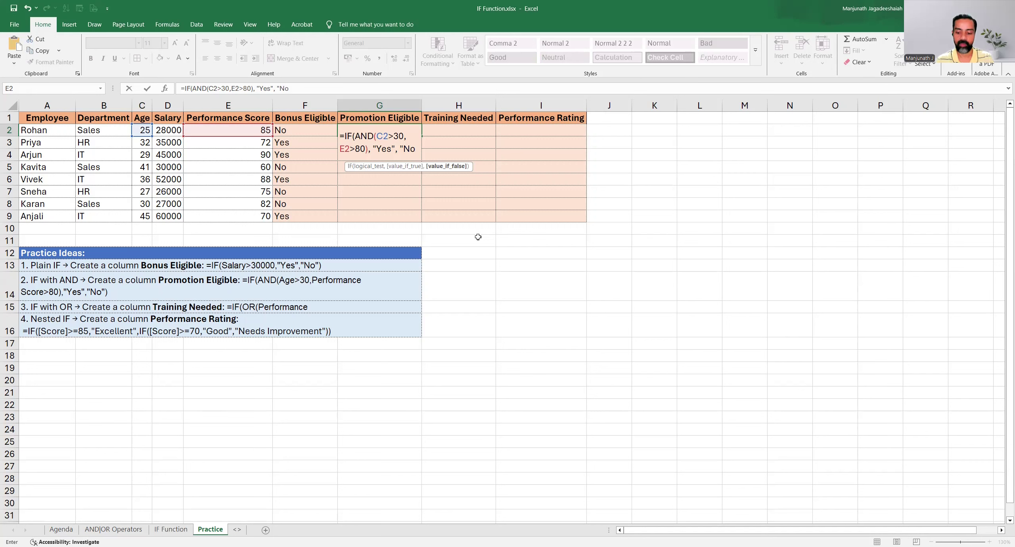
text("))
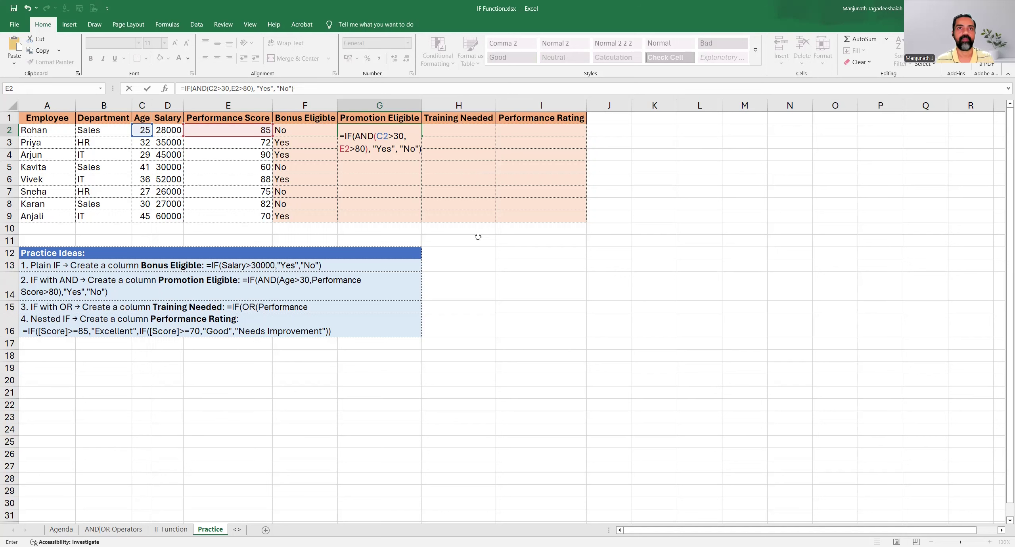
Add "Yes" as the value if true and "No" as the value if false in G2, and commit with the cell kept selected
key(ctrl+Return)
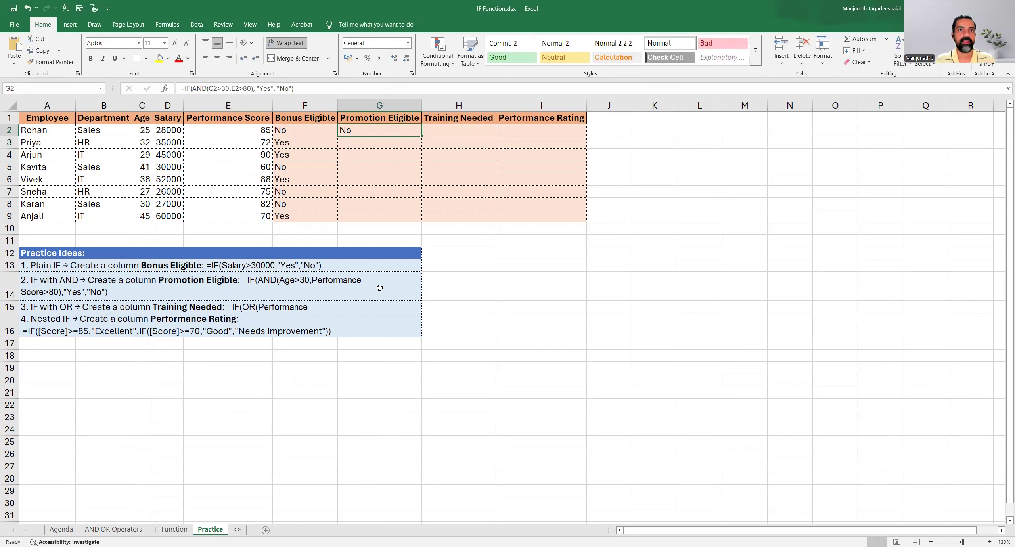
Check the age in C2 and the value-if-false argument in G2, and fill the Promotion Eligible formula down to G9
click(136, 130)
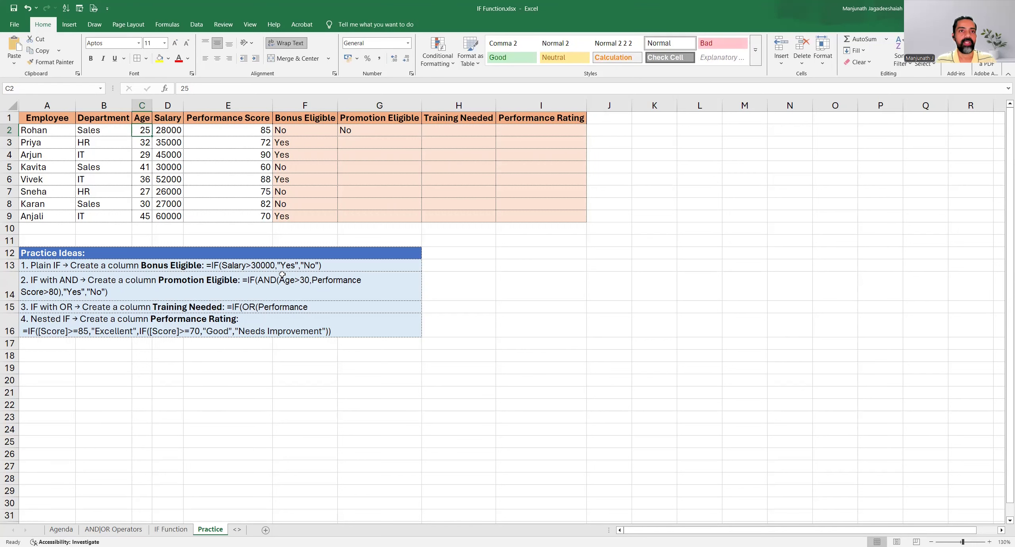
double_click(359, 129)
drag(398, 148, 417, 148)
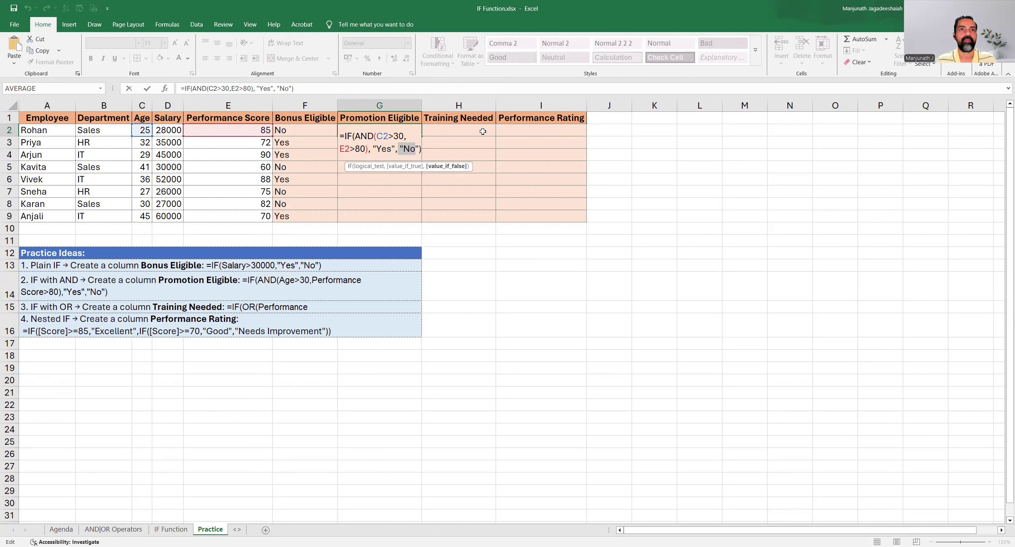
key(ctrl+Return)
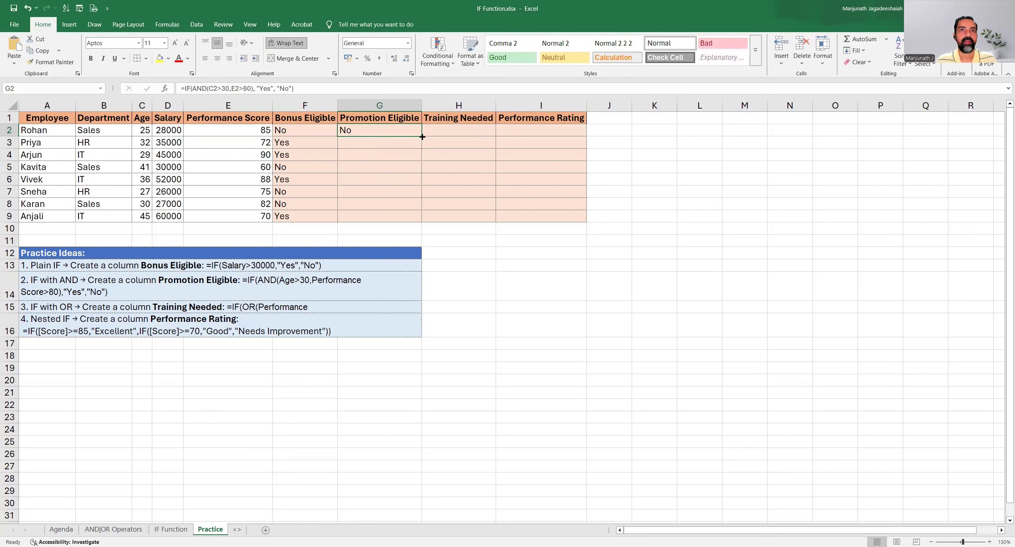
drag(420, 137, 422, 217)
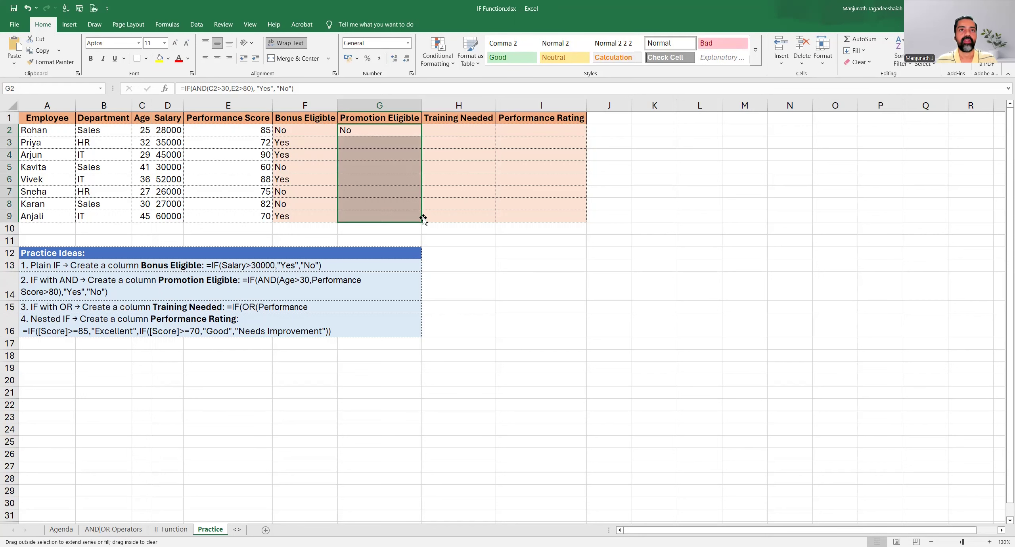
Check the Promotion Eligible result in G6 against the age in C6 and the performance score in E6
click(360, 149)
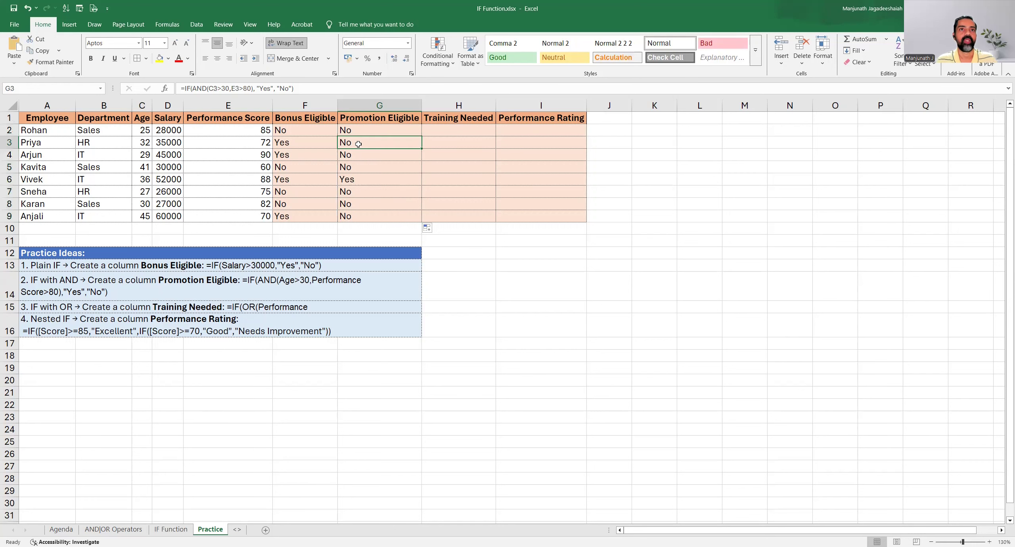
click(358, 182)
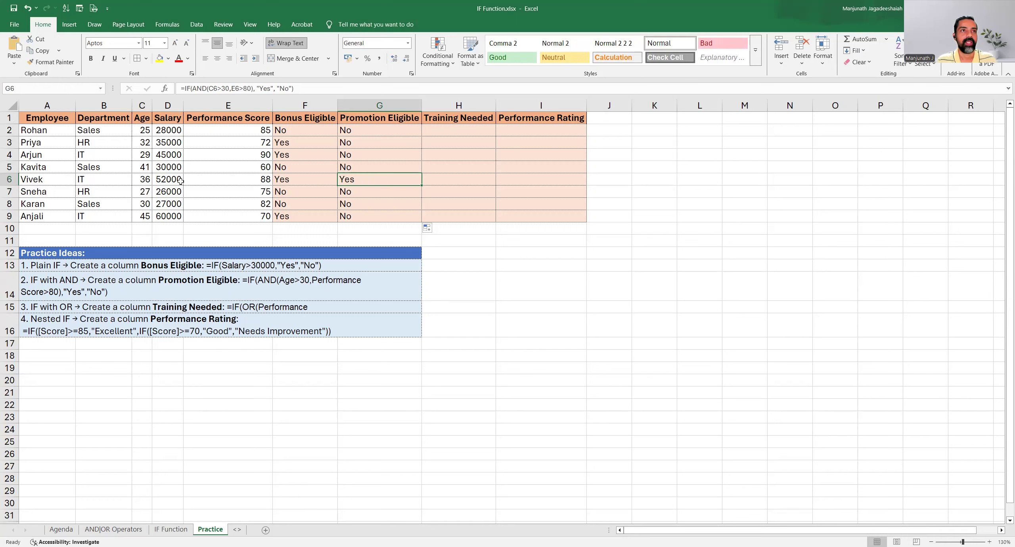
click(137, 182)
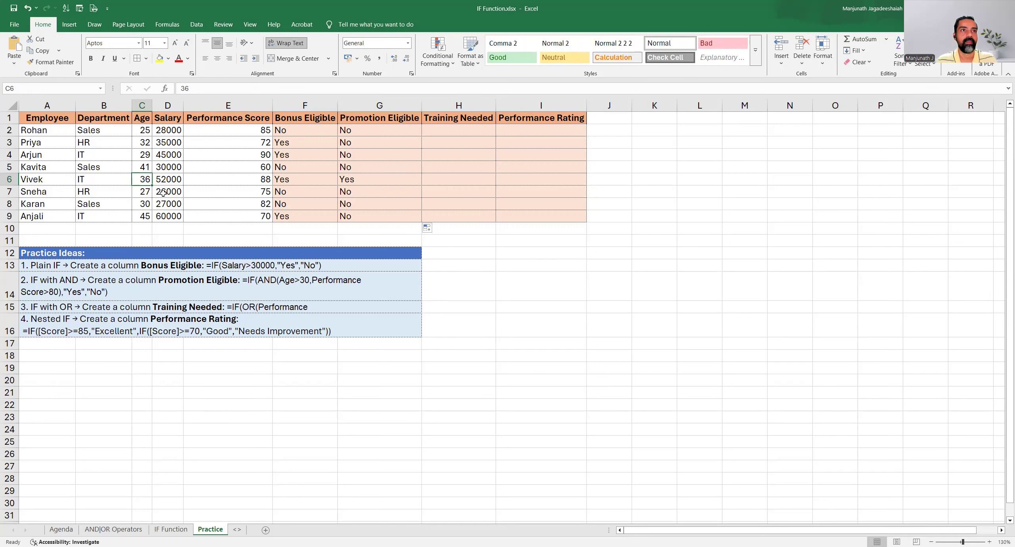
click(232, 180)
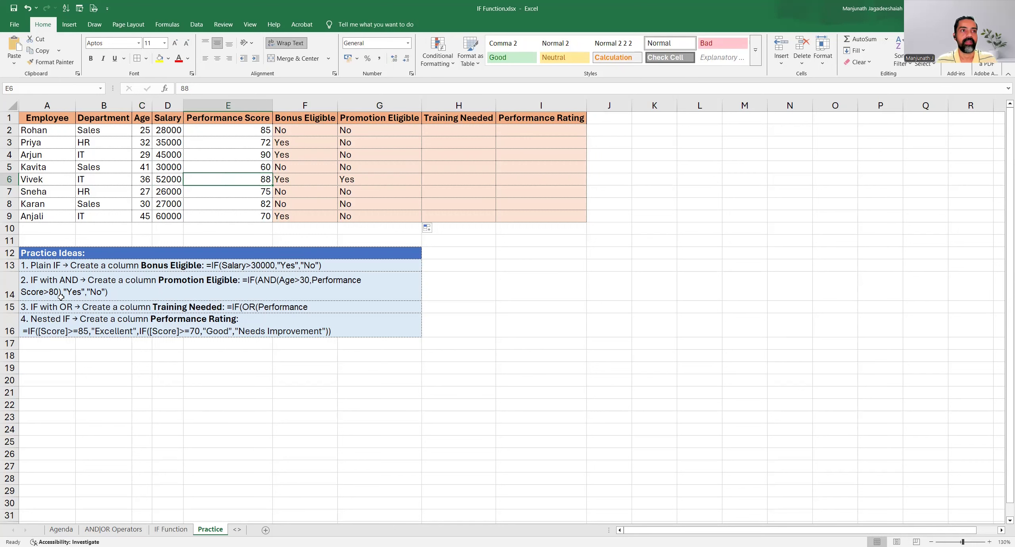
click(144, 179)
ctrl+click(227, 180)
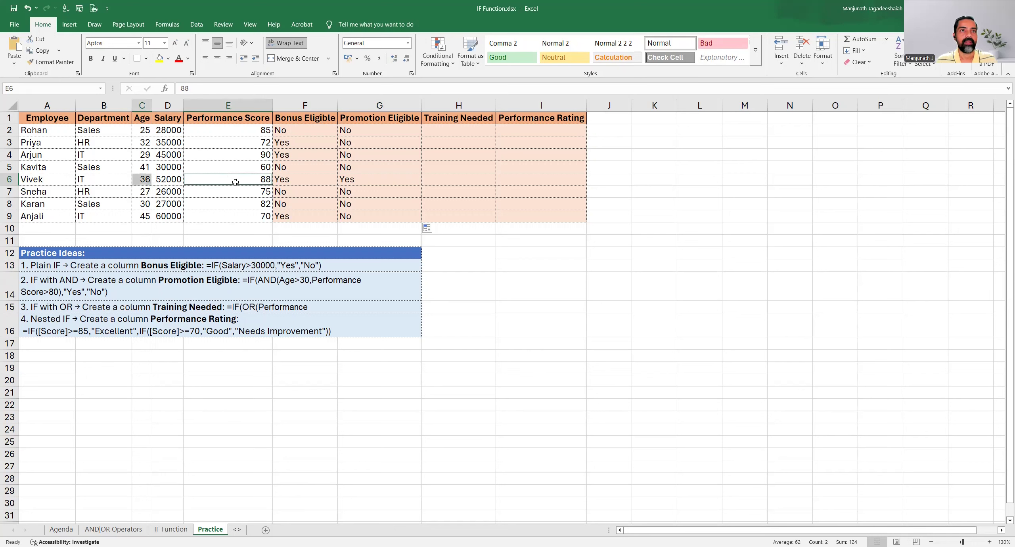
click(376, 179)
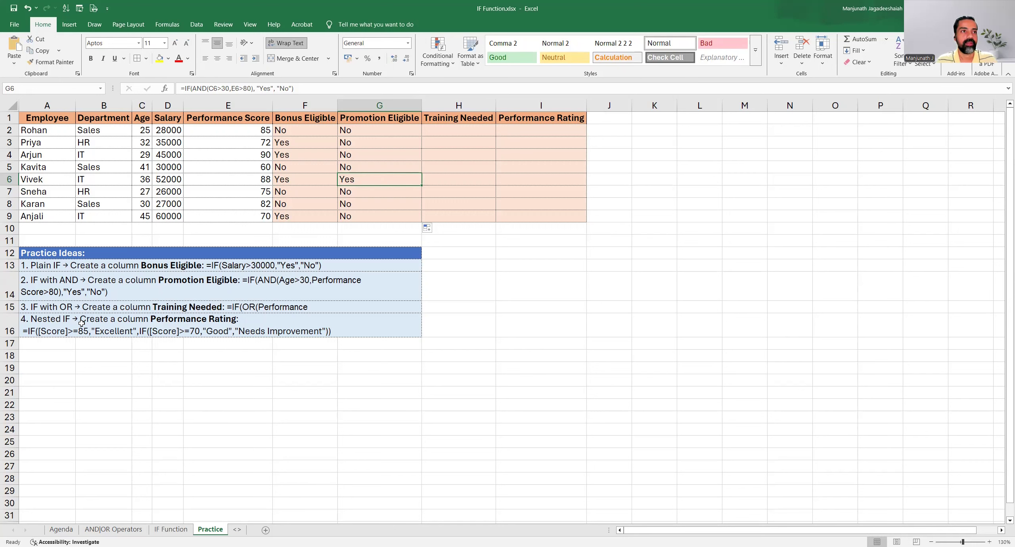
Increase the height of row 15 so the whole IF with OR practice idea can be read
click(75, 308)
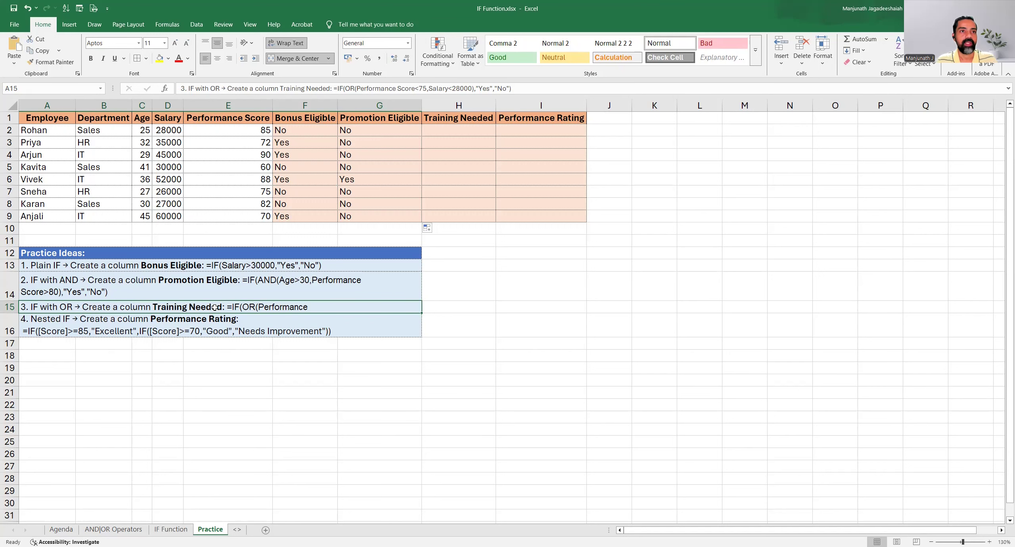
drag(10, 314, 11, 337)
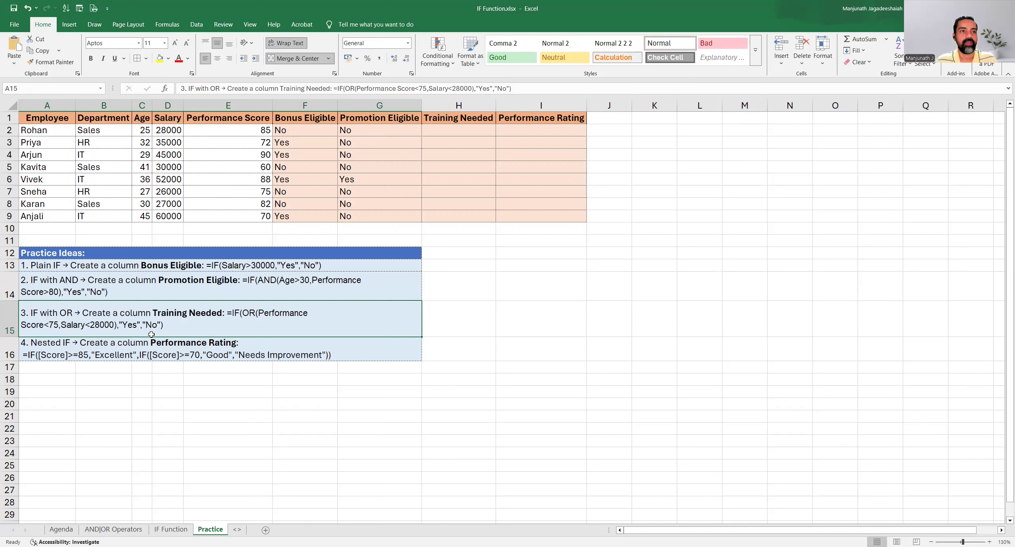
Start an IF formula in cell H2 under Training Needed, opening an OR function as its logical test
click(451, 132)
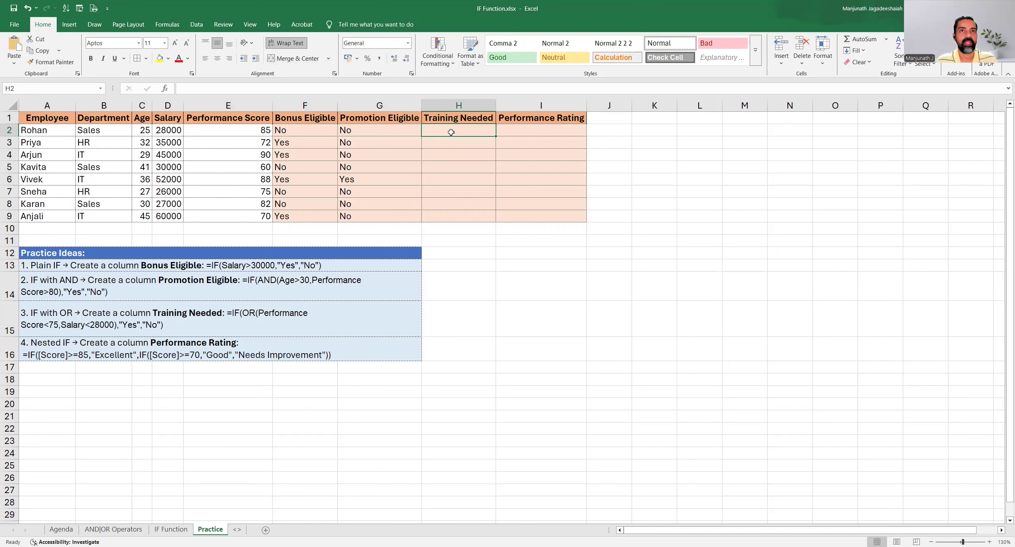
text(=)
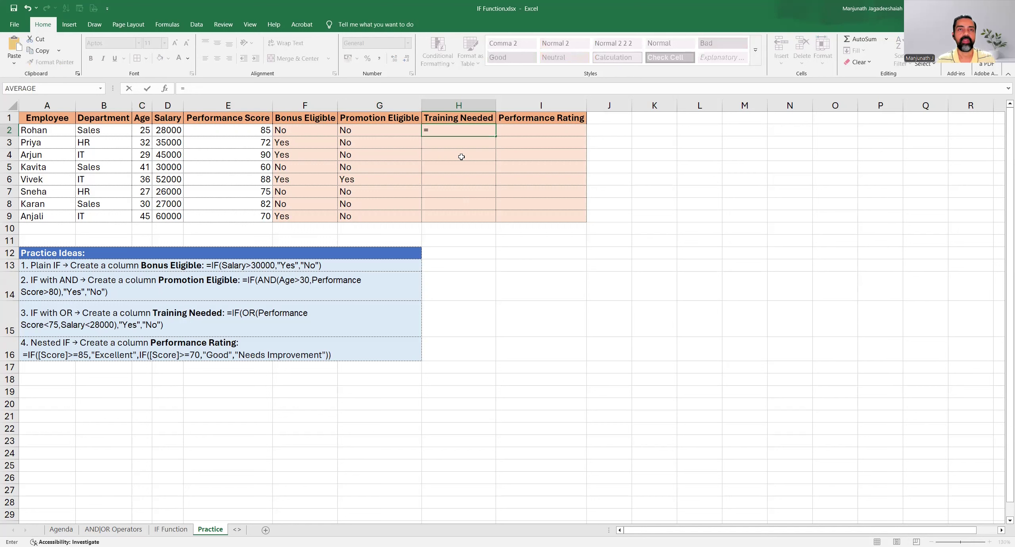
text(IF()
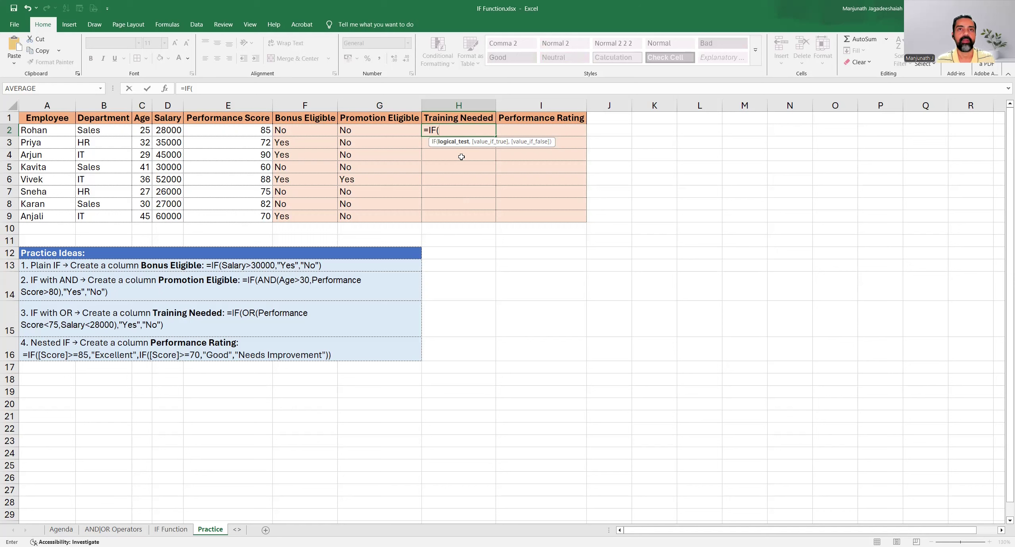
text(OR)
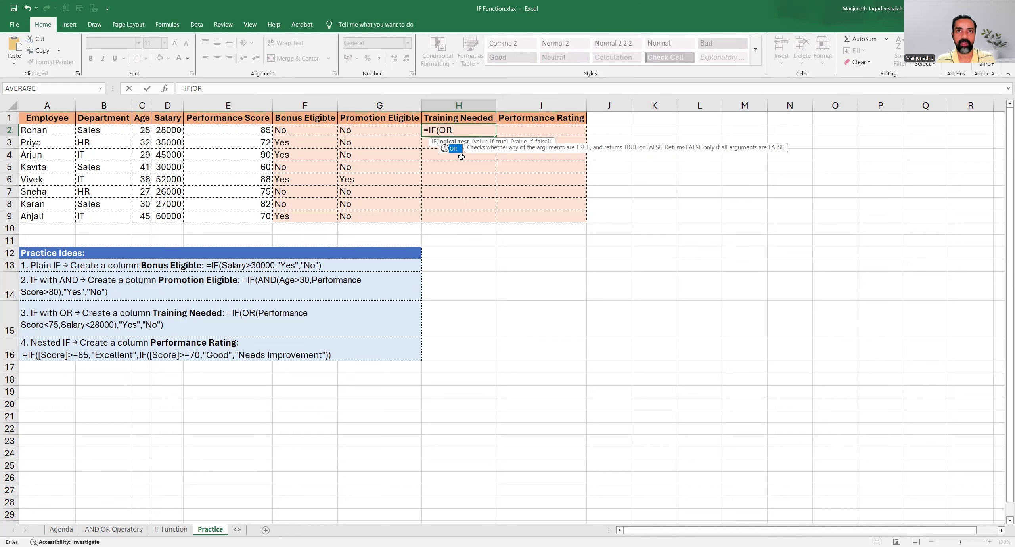
text(()
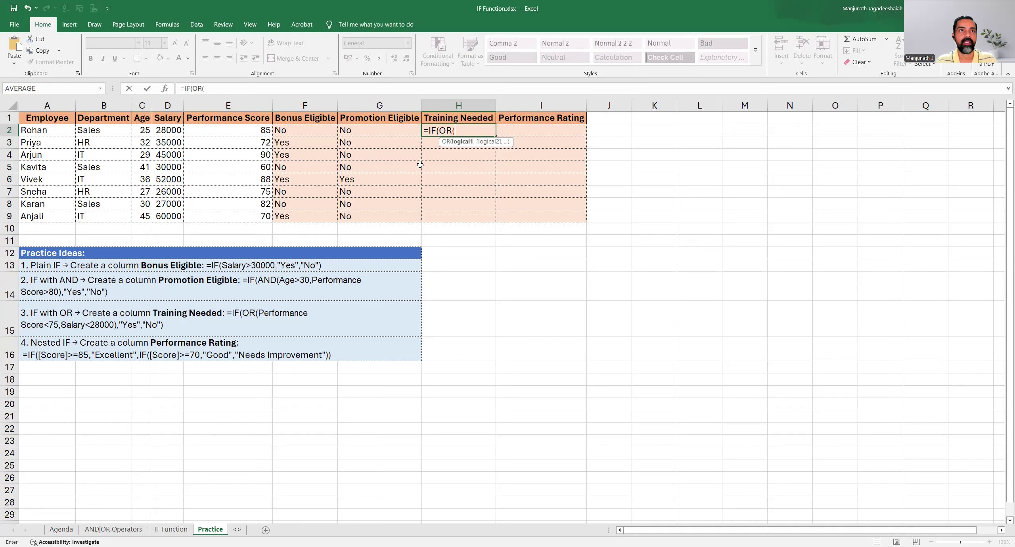
Enter E2<75 and D2<28000 as the two OR conditions in the H2 formula and close the OR function
click(224, 130)
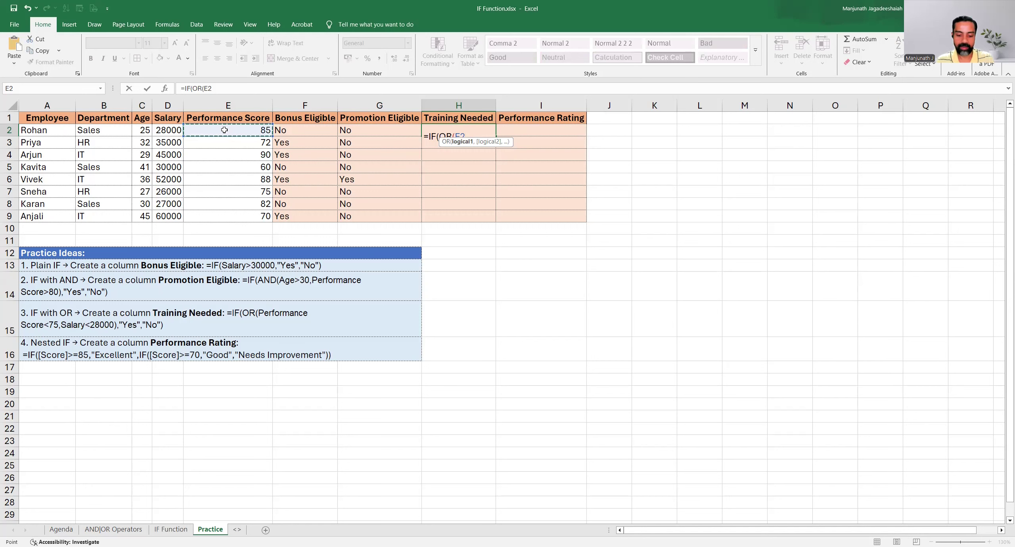
text(<75)
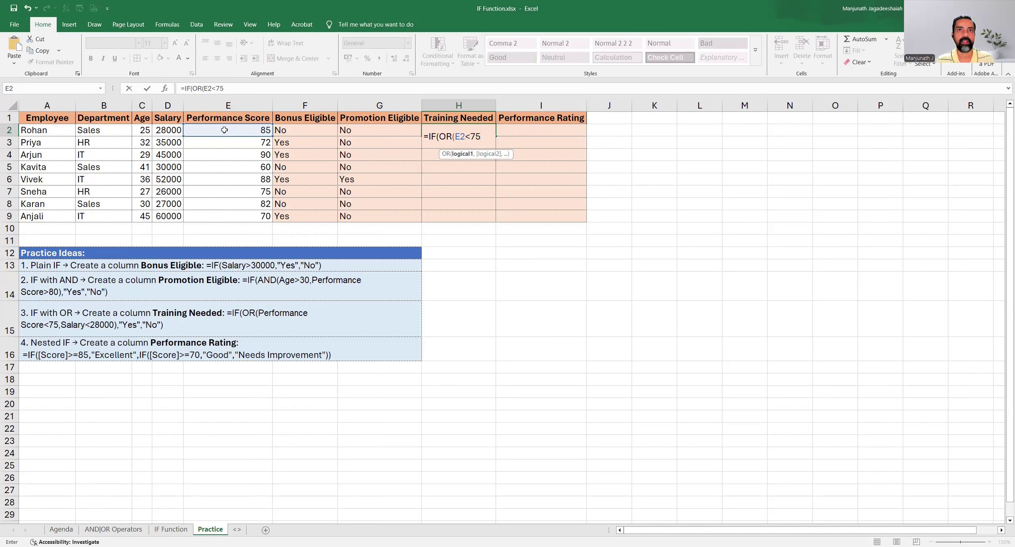
text(,)
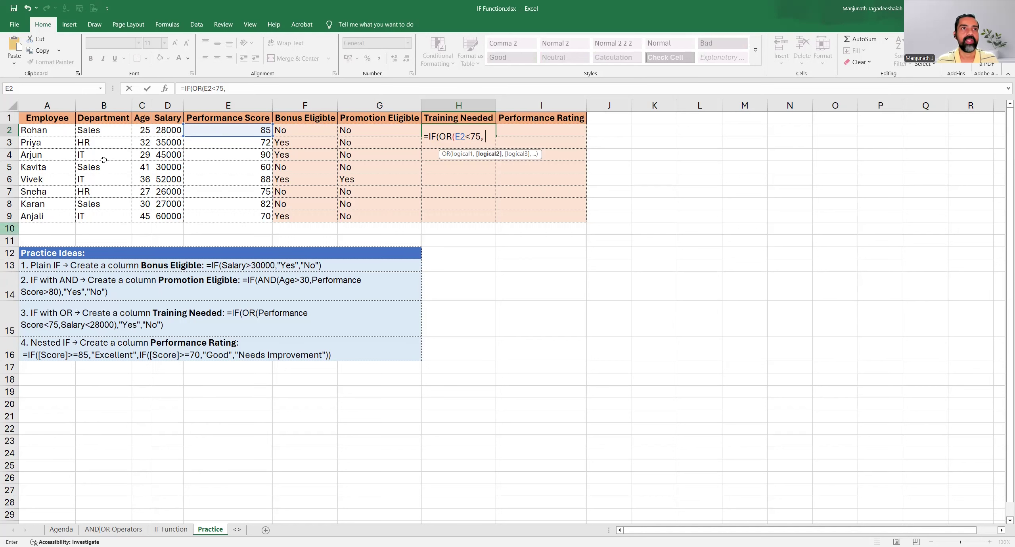
click(161, 130)
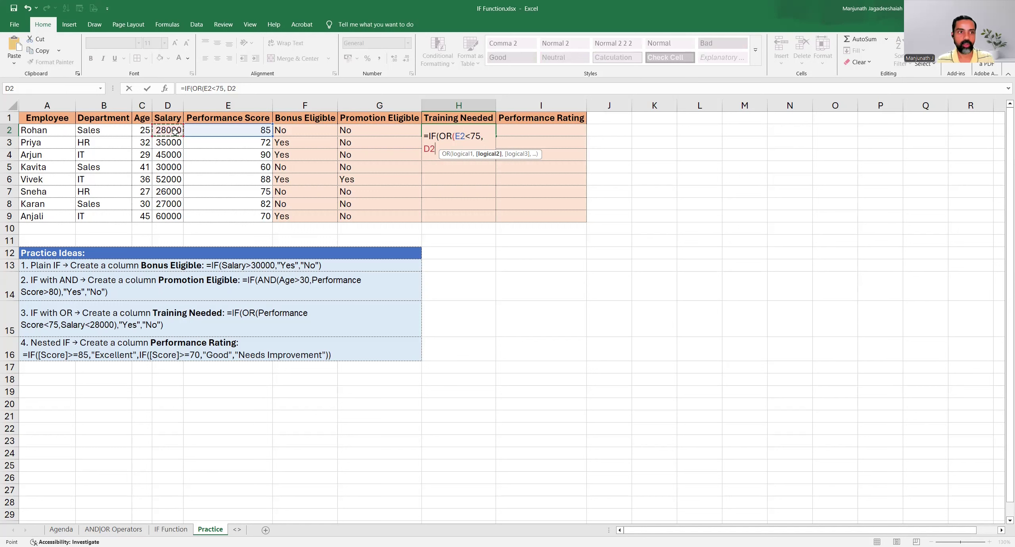
text(<28000))
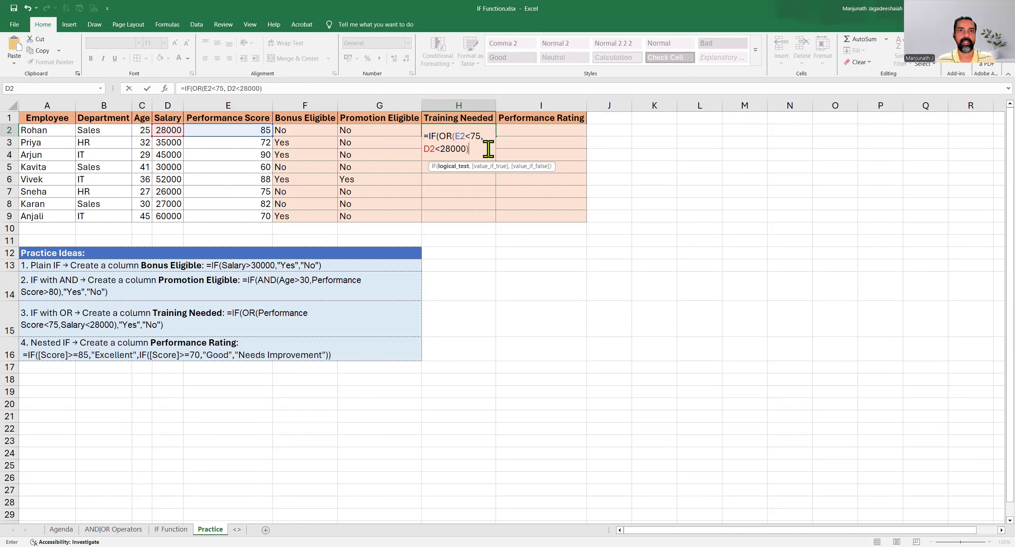
Complete the H2 formula with "Yes" if true and "No" if false, and fill it down to H9
text(,)
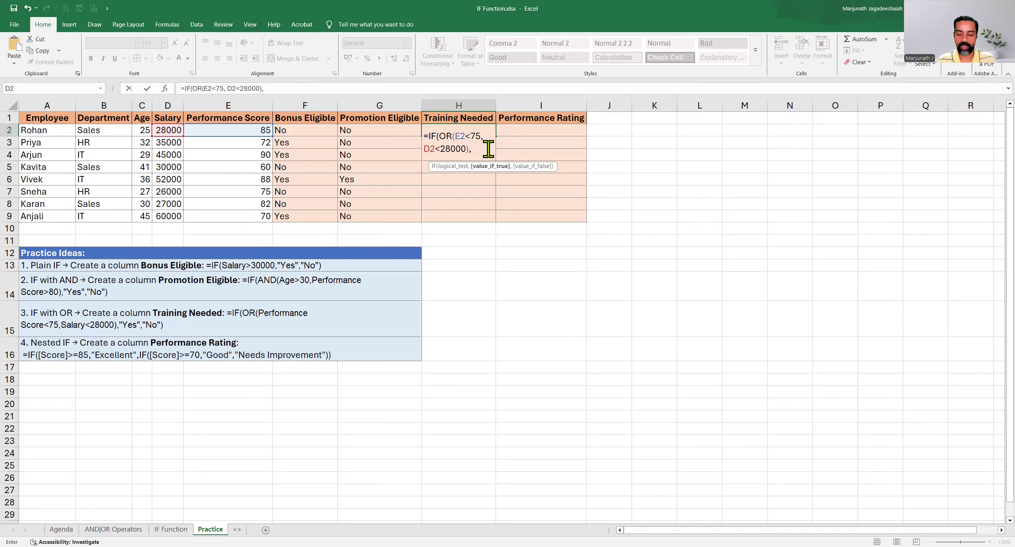
text("Yes",)
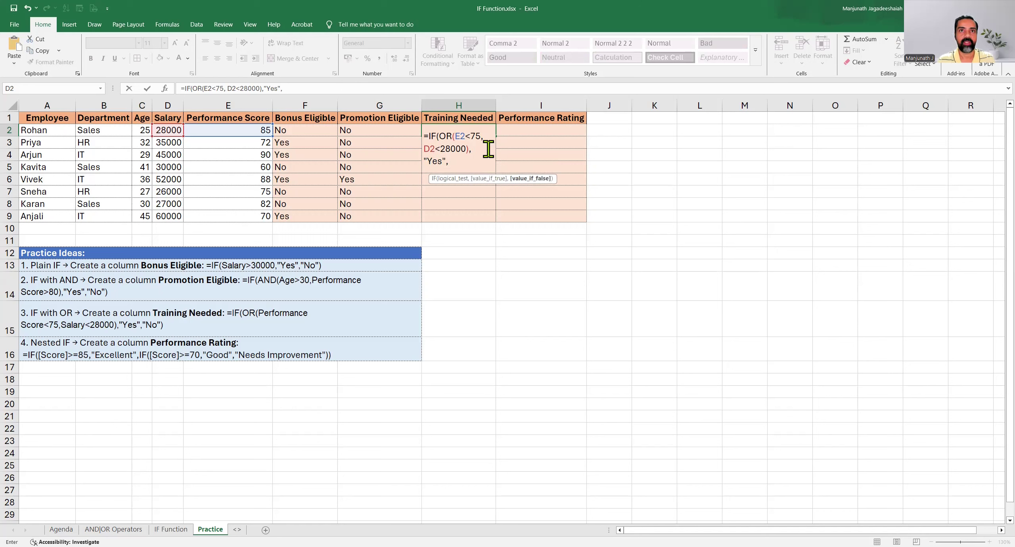
text( ")
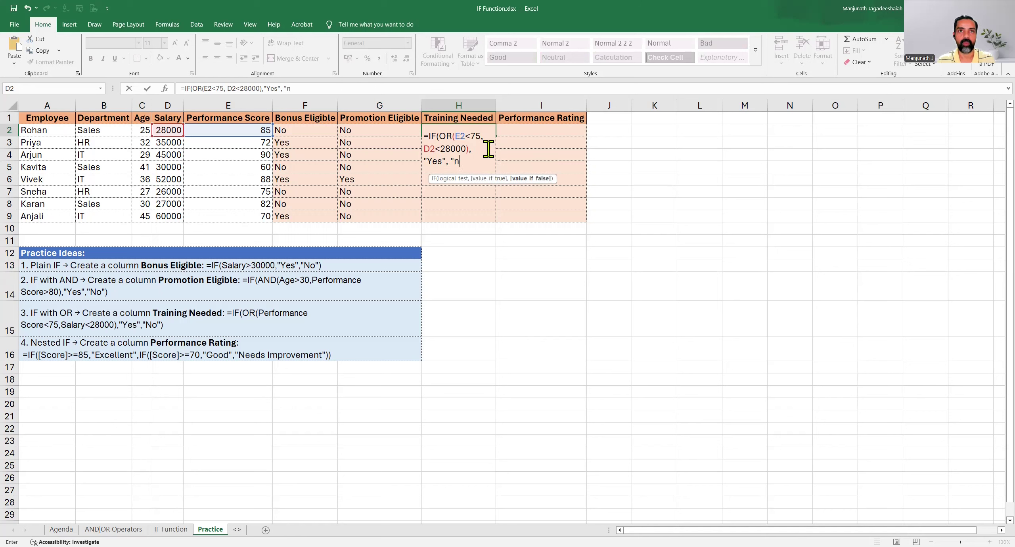
text(No)
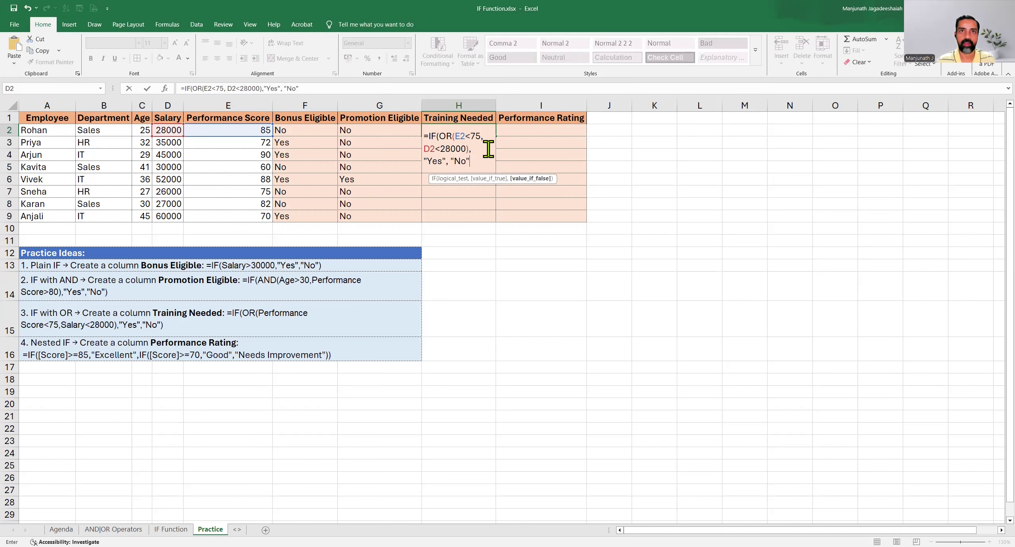
text("))
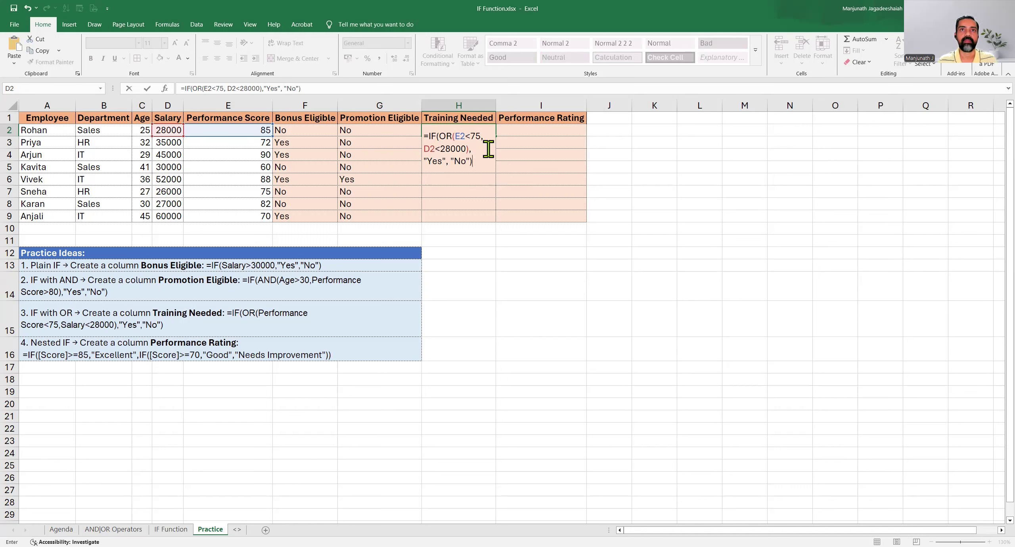
key(Return)
key(Up)
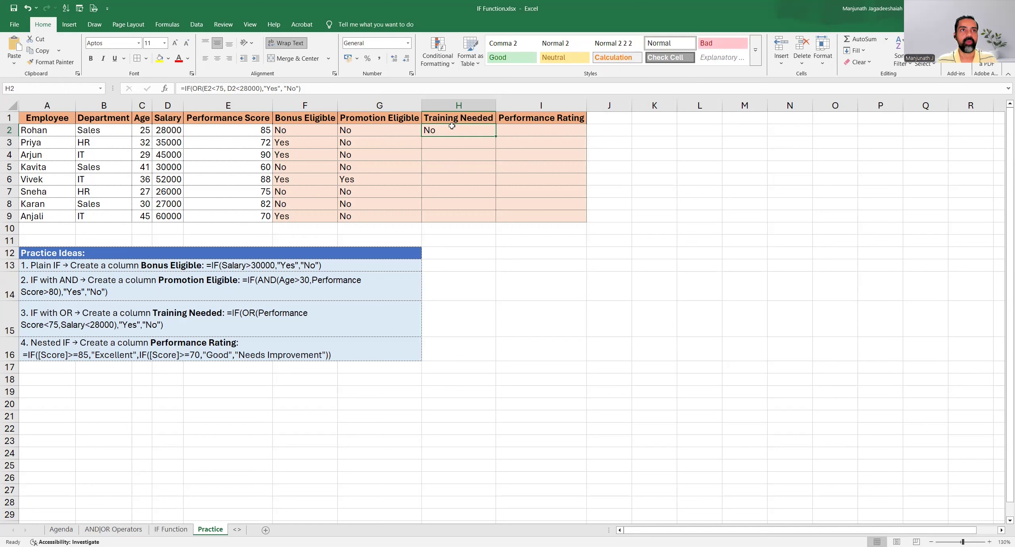
drag(495, 137, 493, 221)
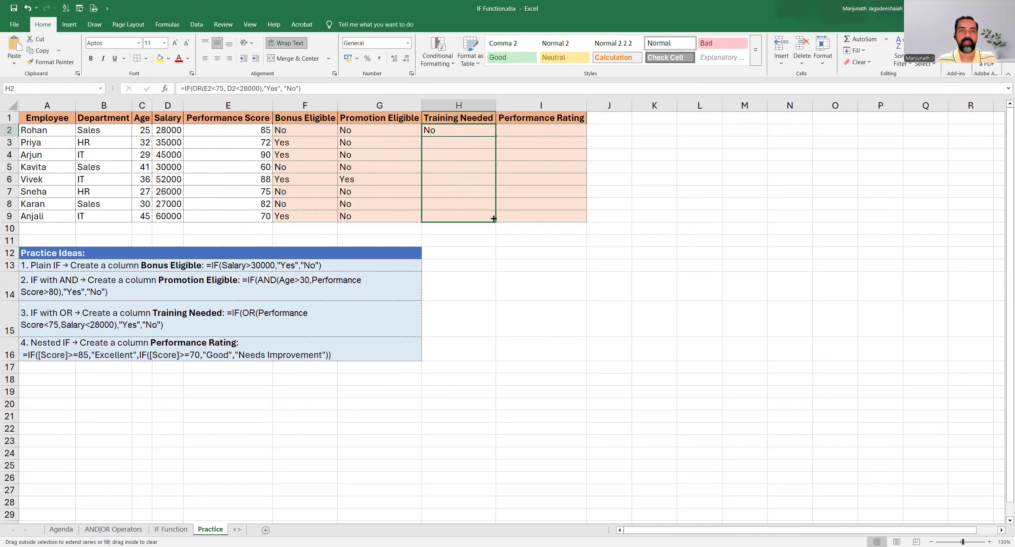
Check the Training Needed result and formula in H3 against the performance score in E3 and the salary in D3
click(456, 216)
click(455, 142)
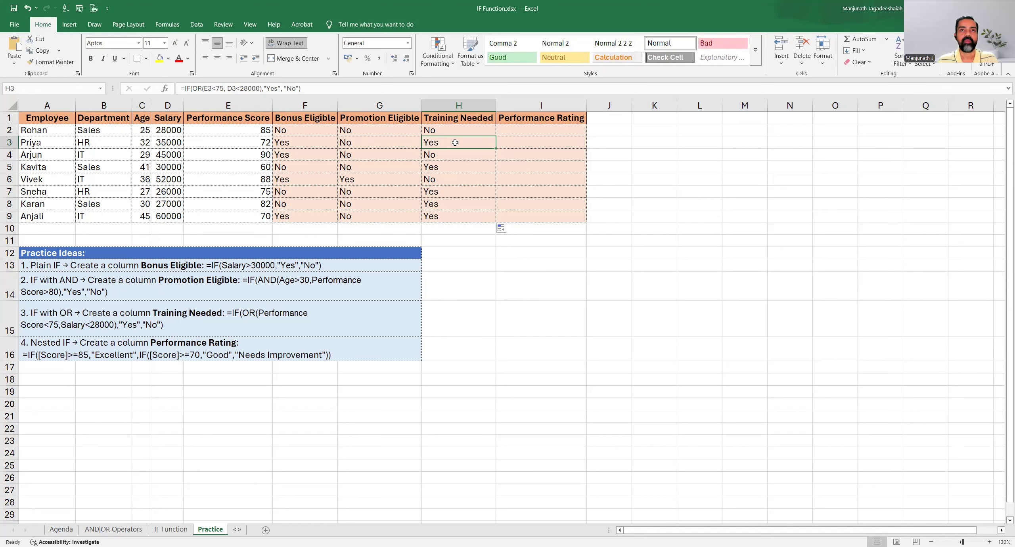
click(448, 170)
click(445, 148)
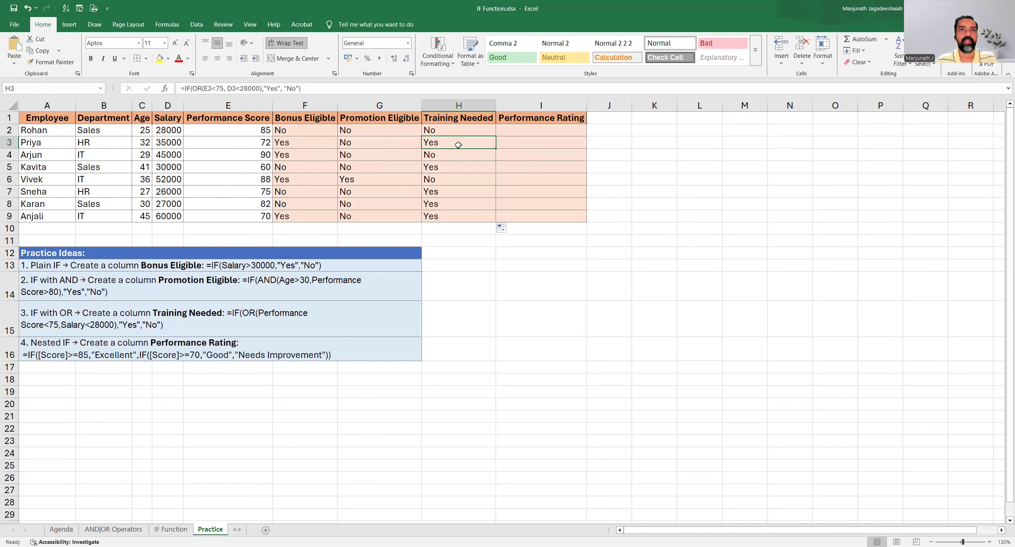
drag(451, 140, 284, 144)
click(448, 143)
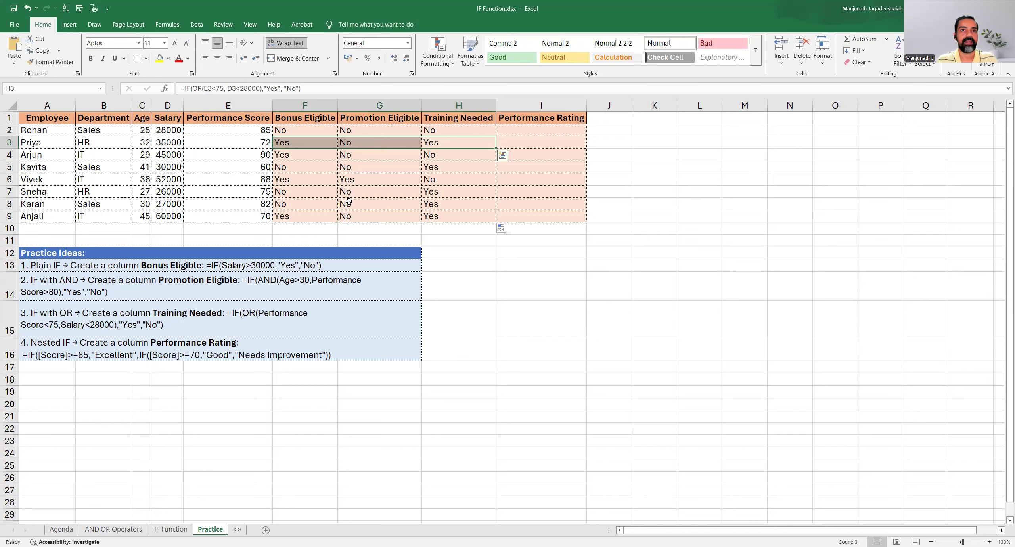
click(240, 142)
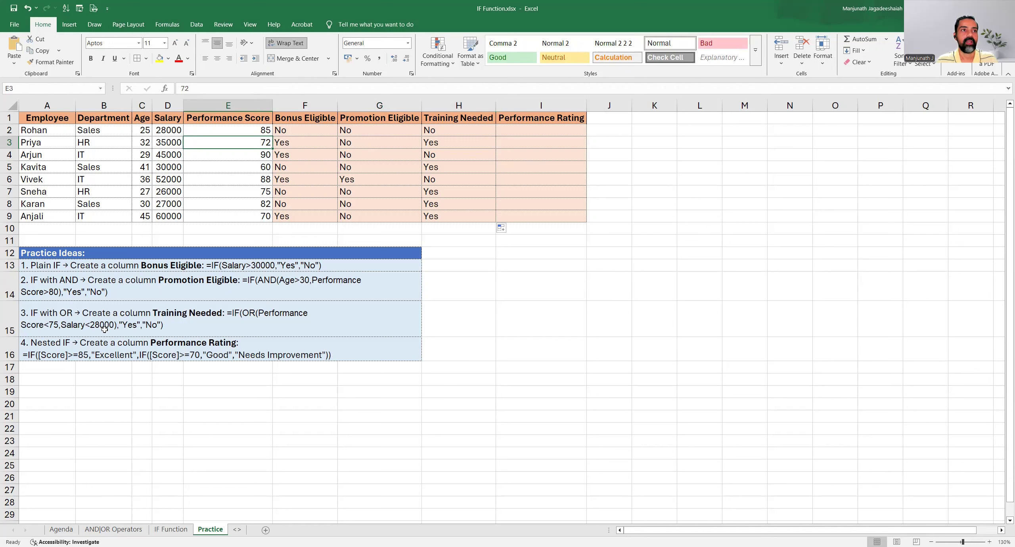
ctrl+click(166, 143)
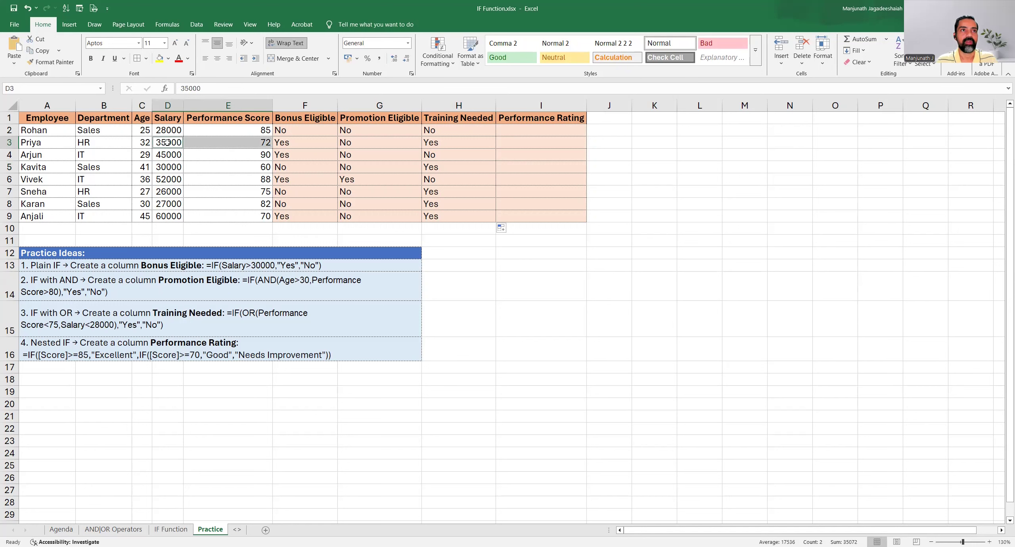
click(240, 144)
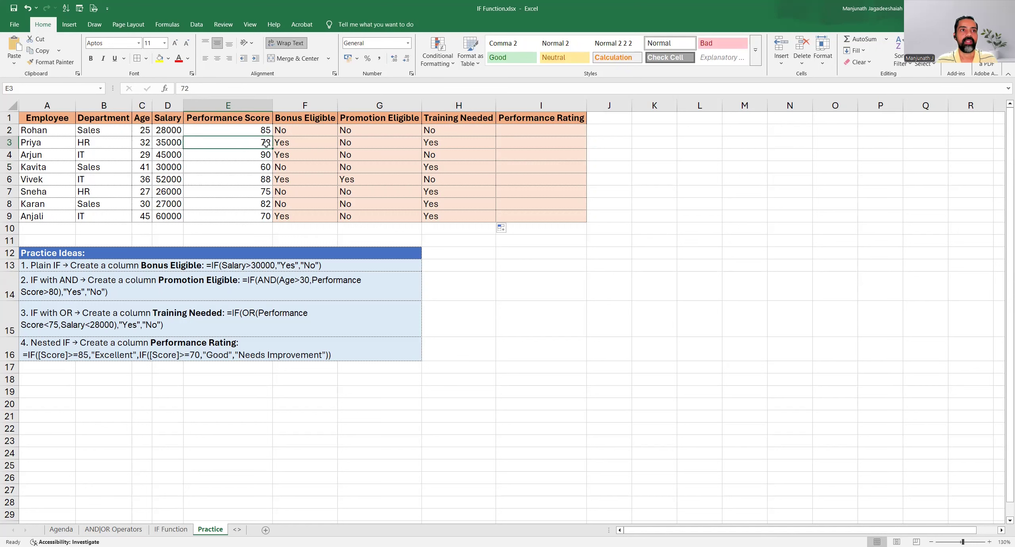
click(458, 143)
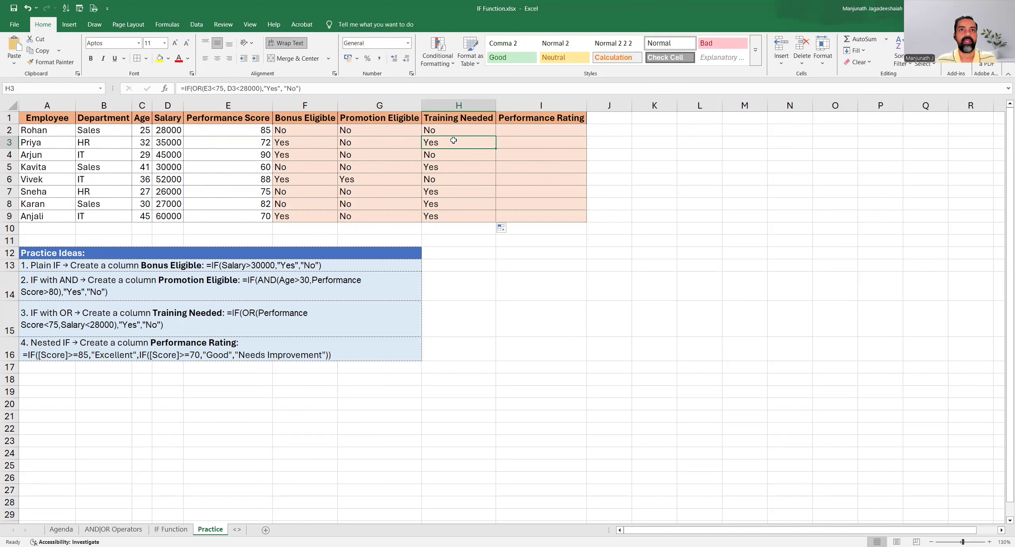
double_click(458, 143)
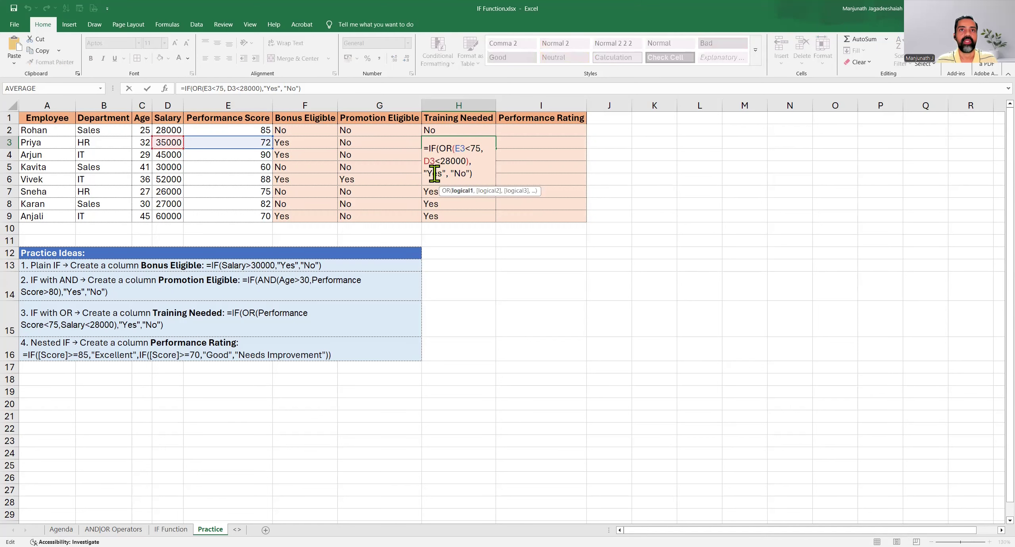
Review the nested IF practice idea in row 16 and the Performance Rating column it applies to
click(140, 353)
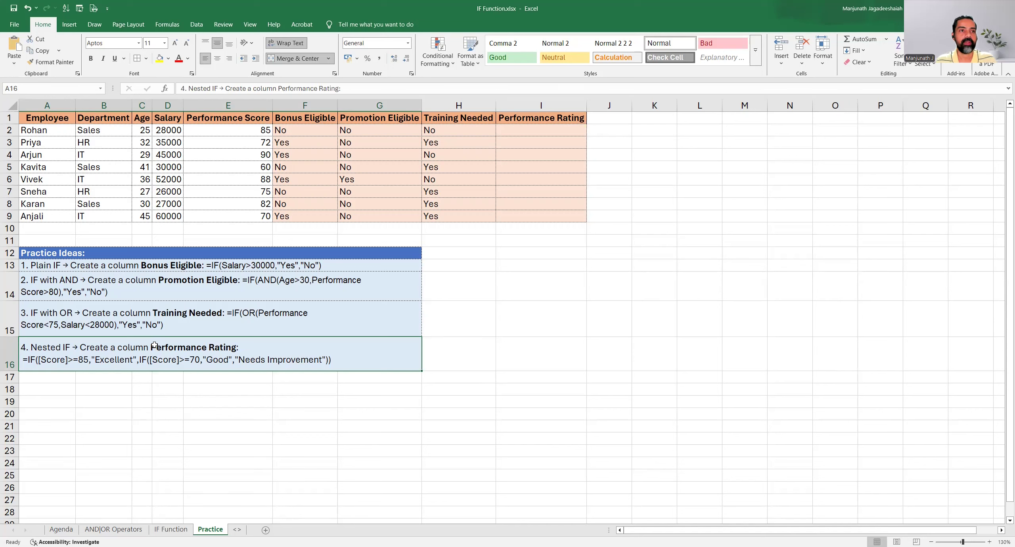
drag(544, 119, 551, 215)
click(550, 184)
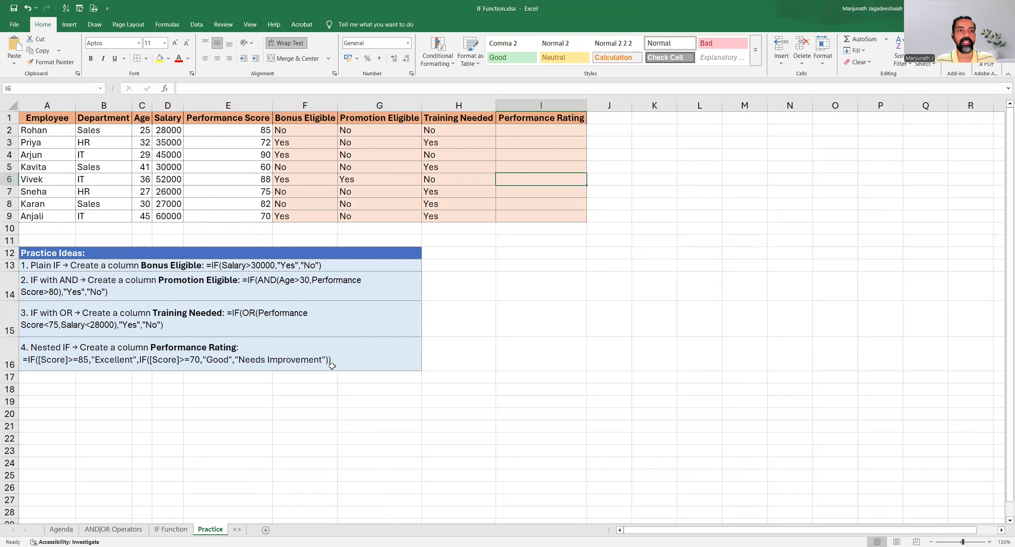
Start an IF formula in I2 that tests E2>=85 and gives "Excellent" when true
click(537, 132)
text(=)
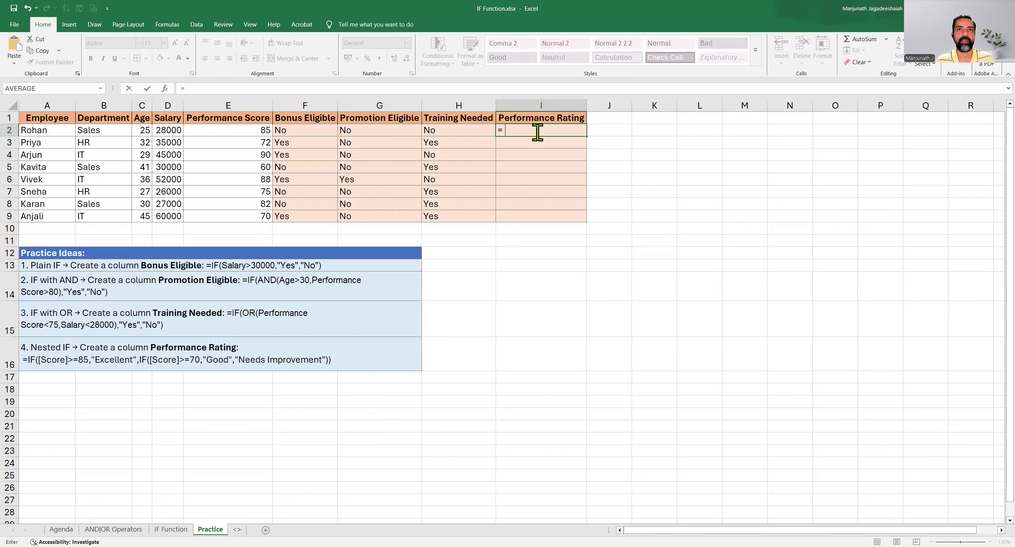
text(IF()
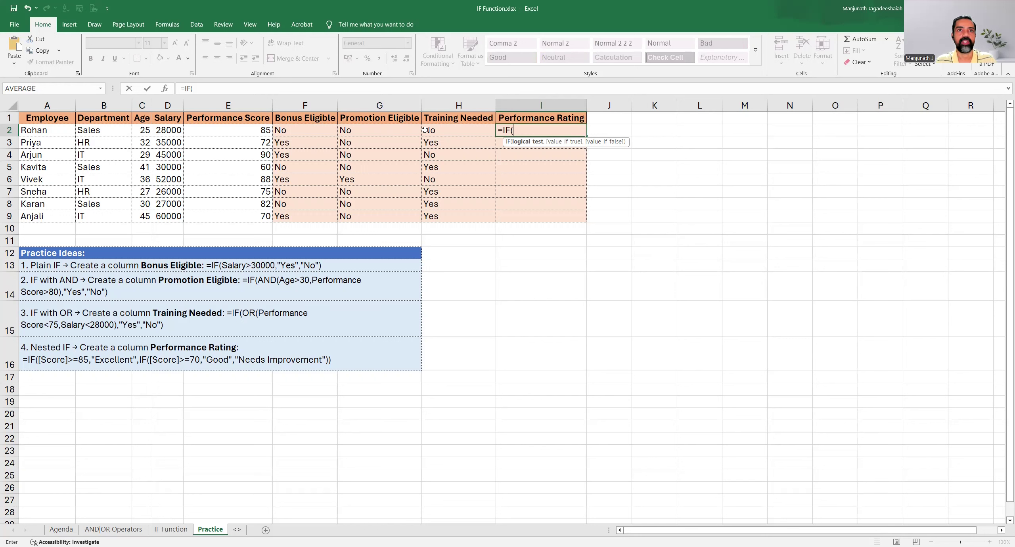
click(245, 130)
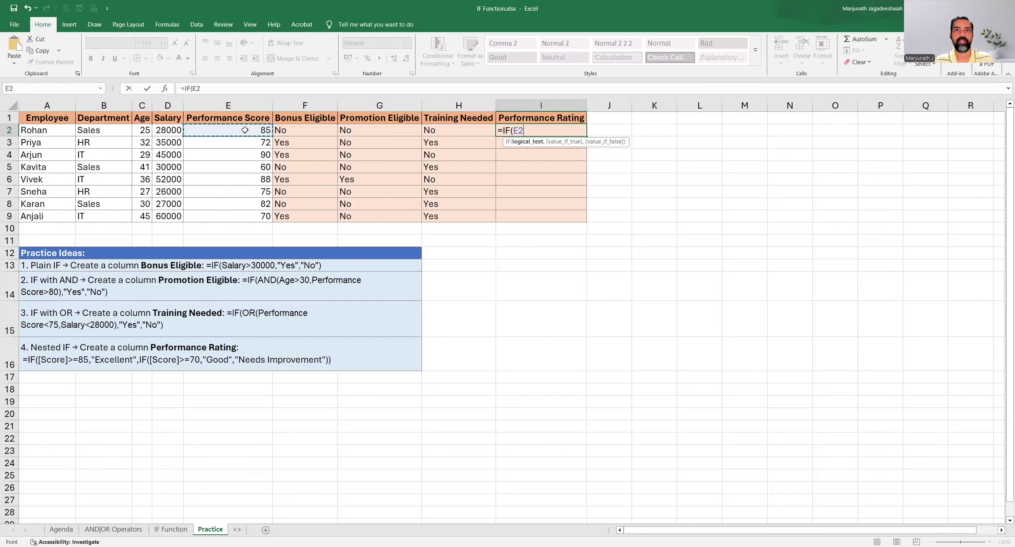
text(>=85)
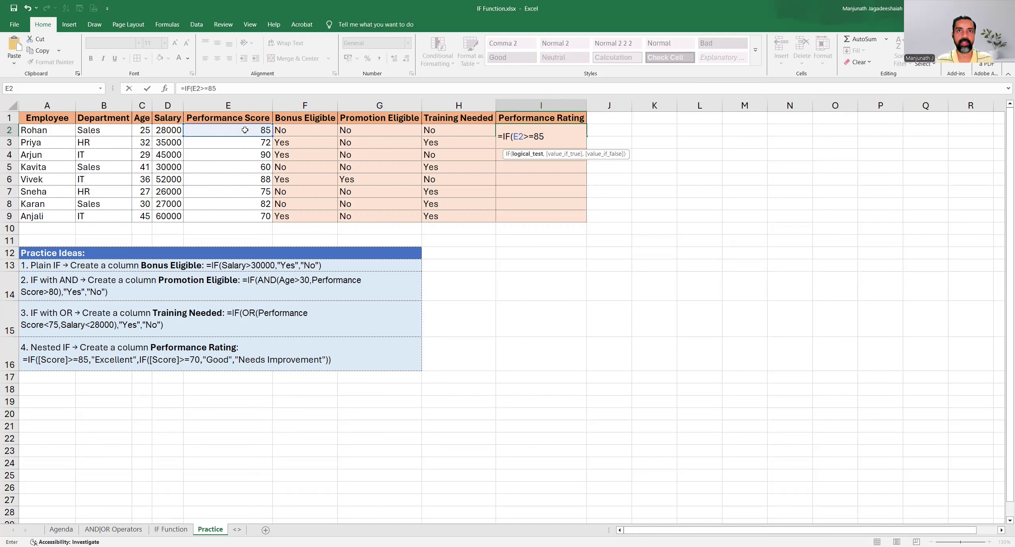
text(,)
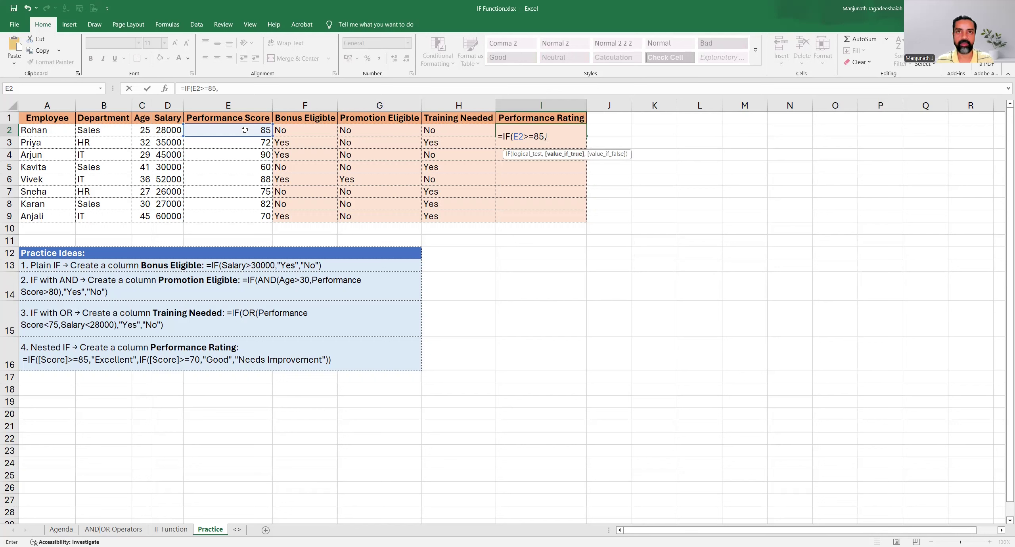
text("Excellent)
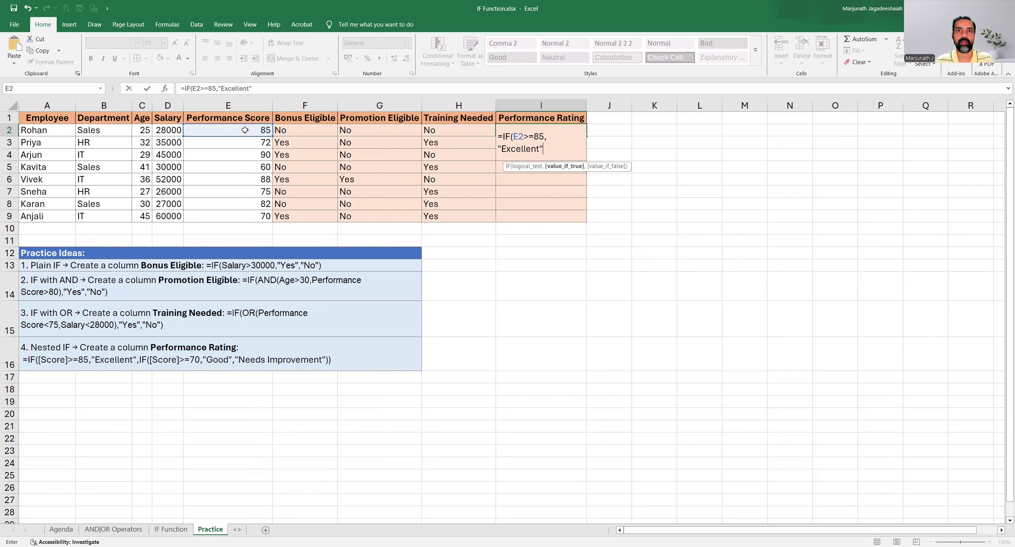
text(",)
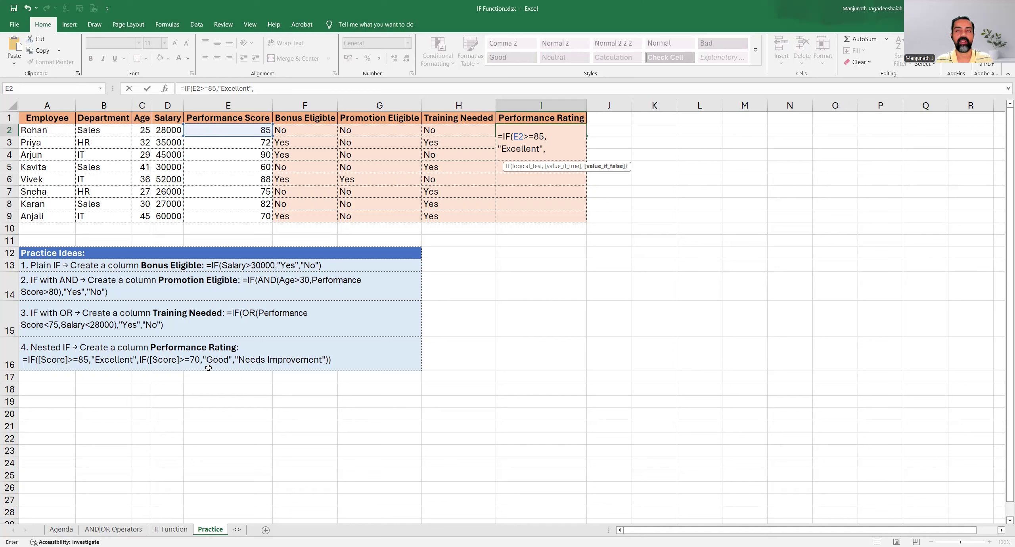
Nest a second IF as the false value in the I2 formula, testing E2>=70 and giving "Good" when true
text(I)
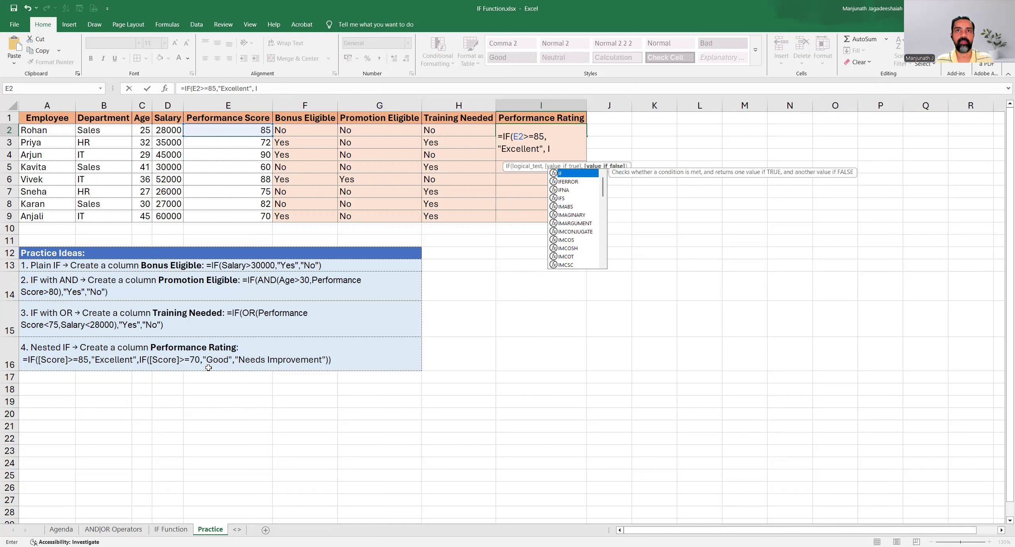
text(F)
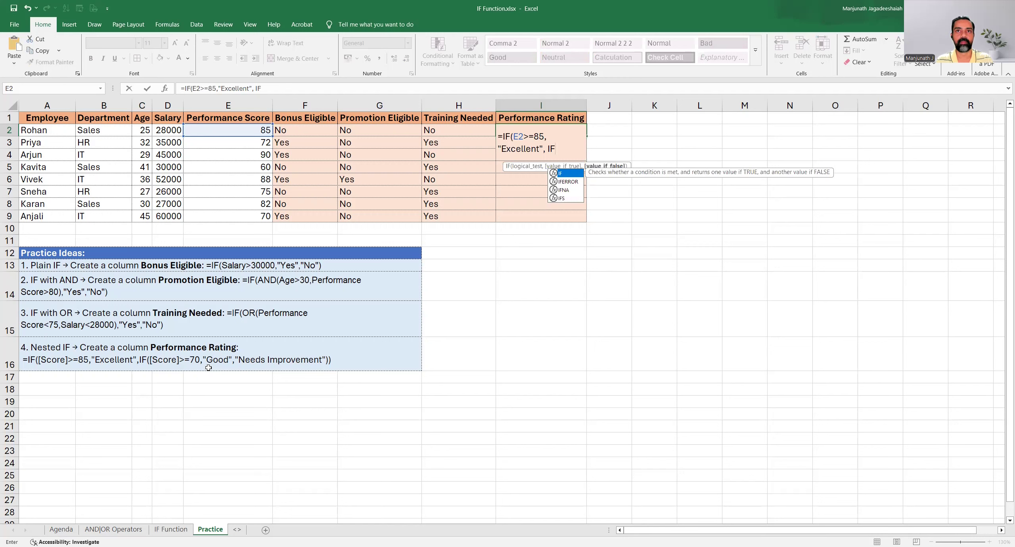
text(()
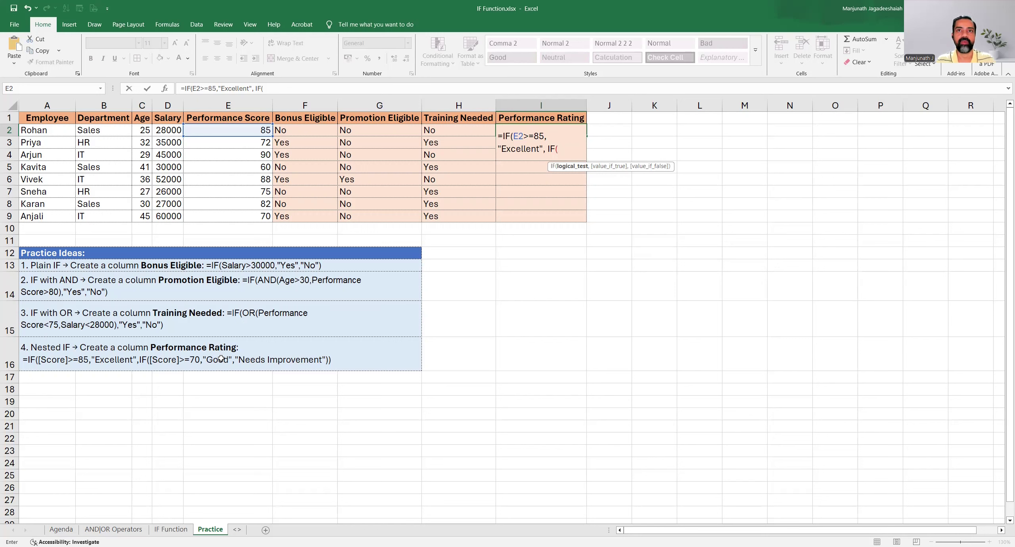
click(222, 130)
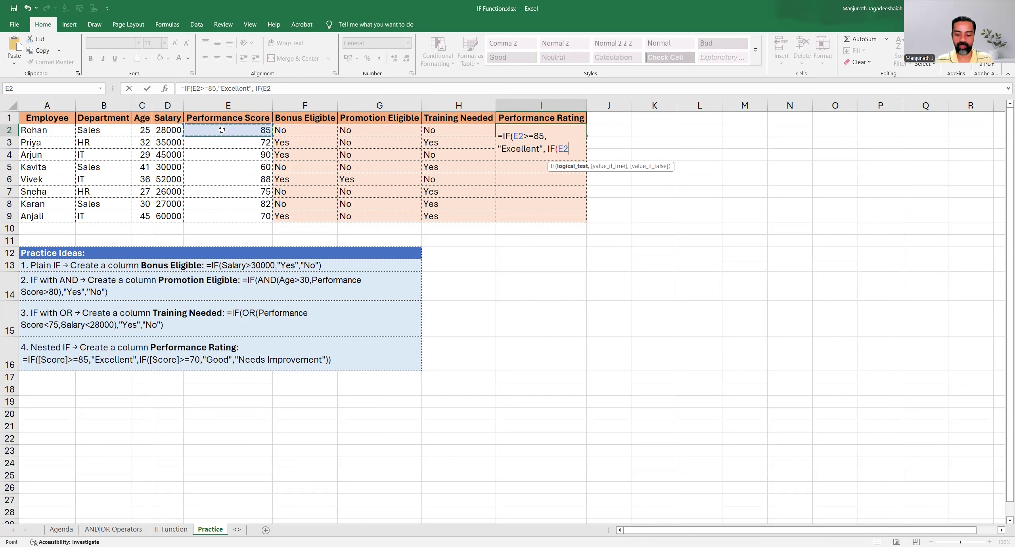
text(>=70)
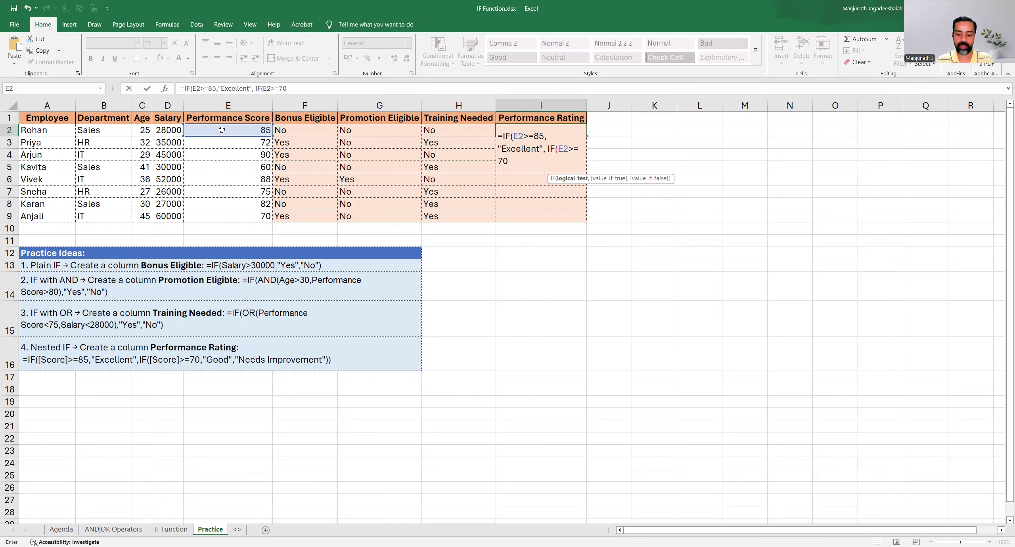
text(,)
text("Good)
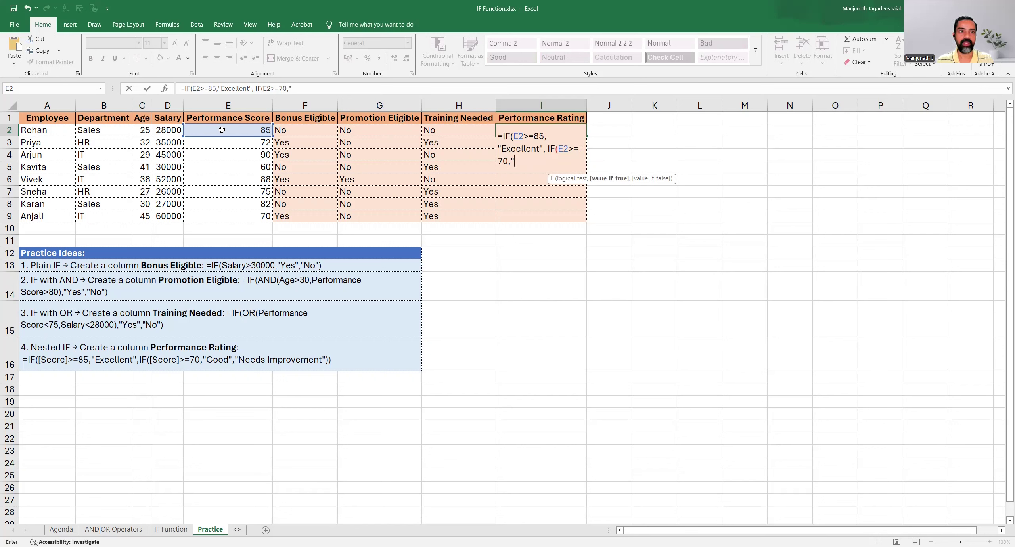
text(",)
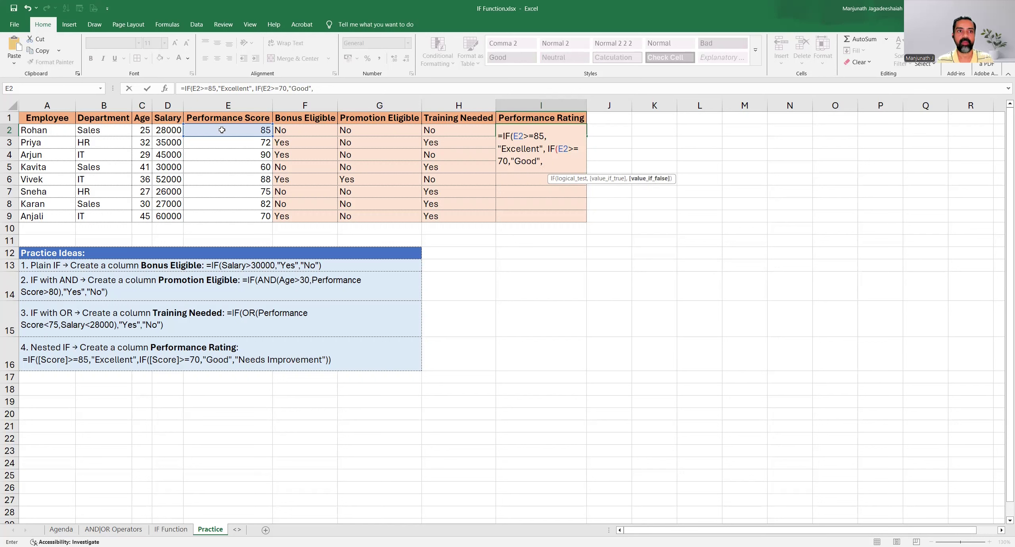
text("Needs I)
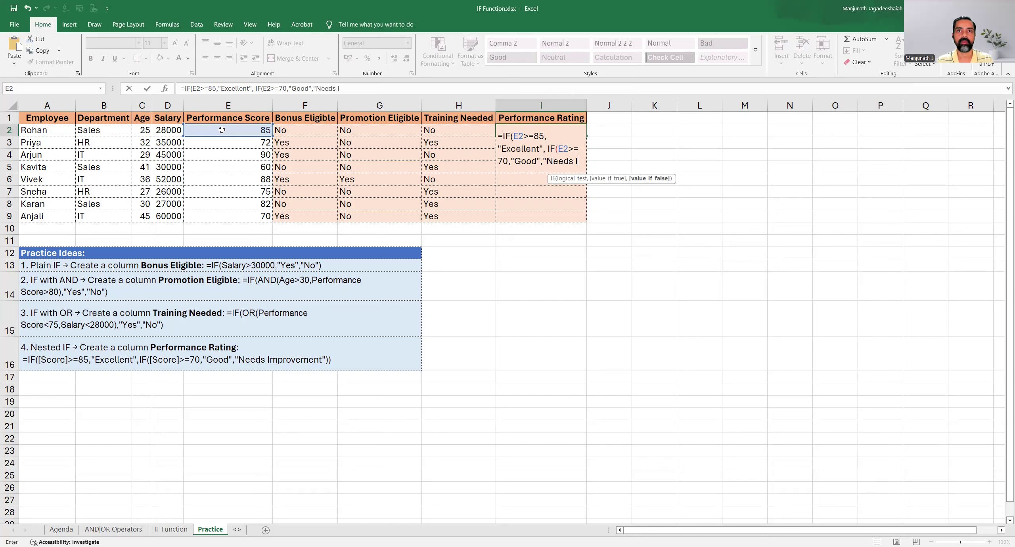
Add "Needs Improvement" as the nested IF's false value, close both IF functions and enter the I2 formula
text(mprovement)
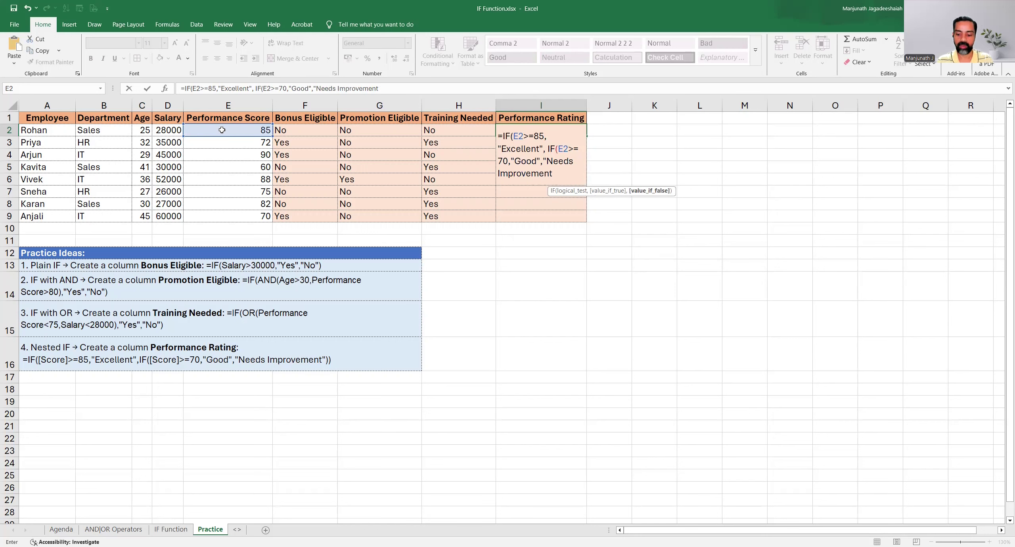
text(")
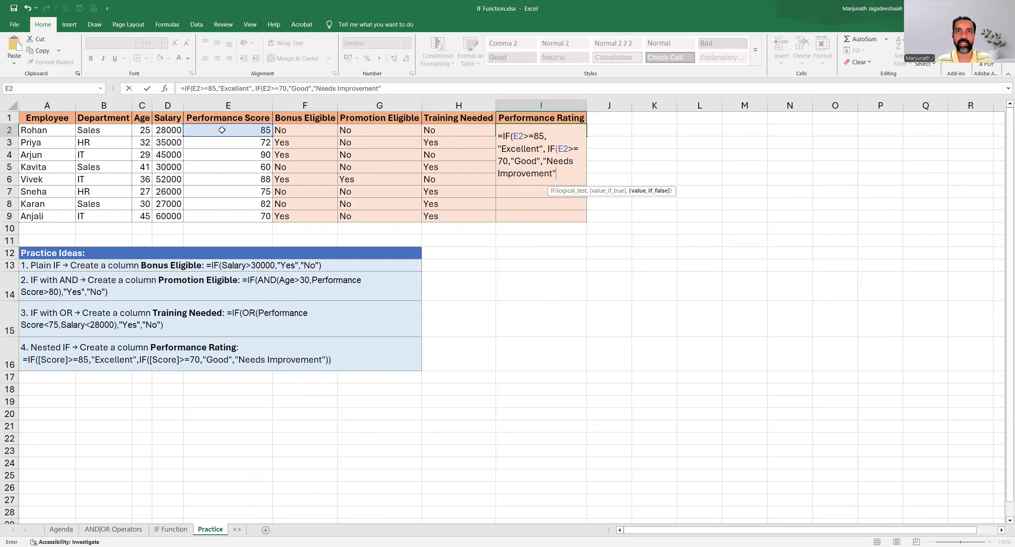
text())
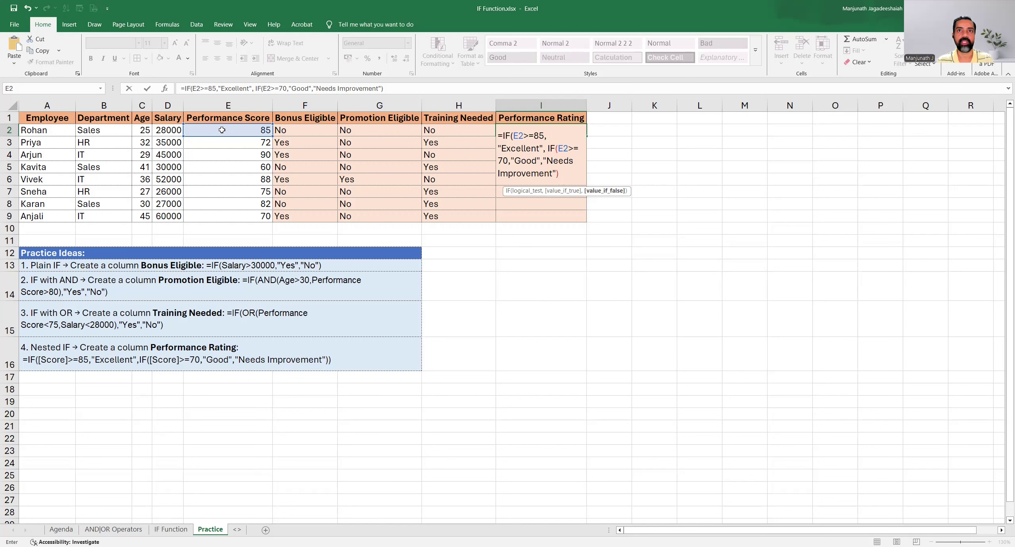
text())
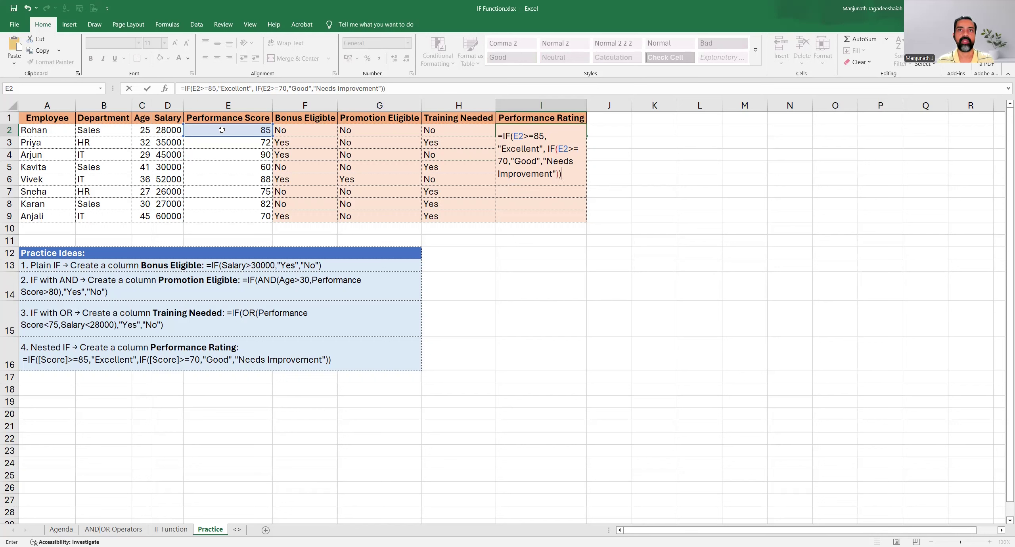
key(Return)
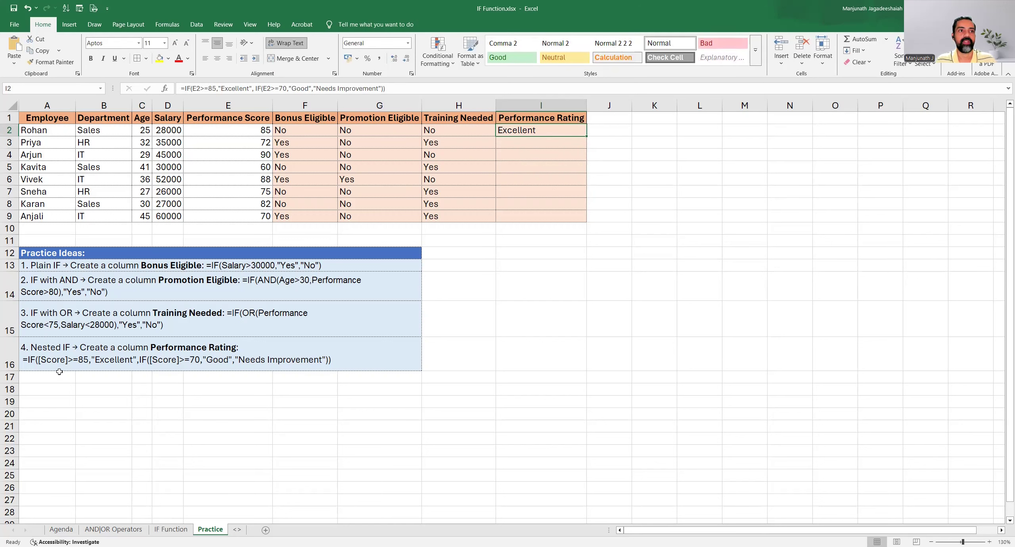
Check the performance score in E2 against the rating, and fill the I2 formula down to I9
click(233, 131)
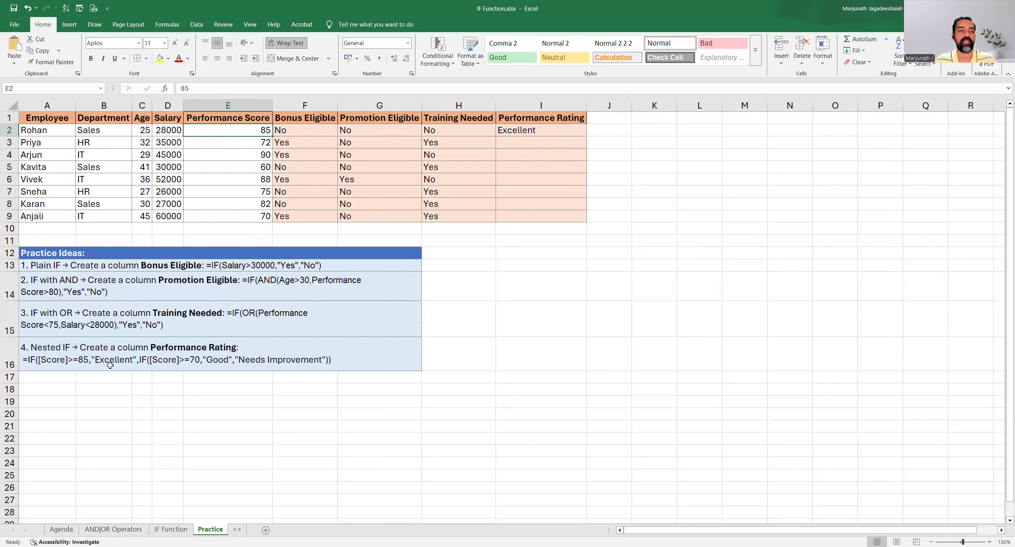
click(531, 132)
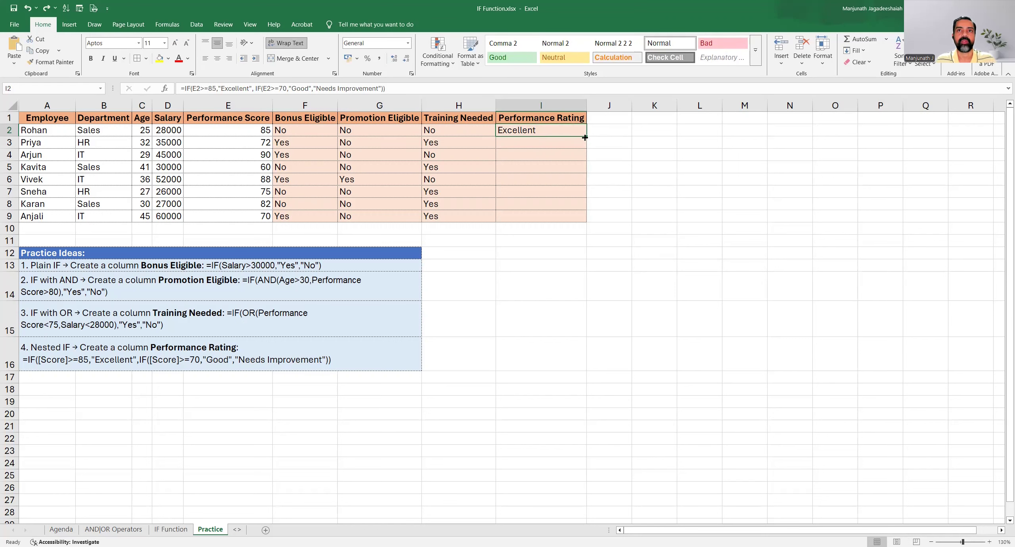
drag(585, 138, 581, 221)
Examine the Performance Rating results and formulas in I2 to I7, comparing the rating in I5 with the score in E5
click(532, 143)
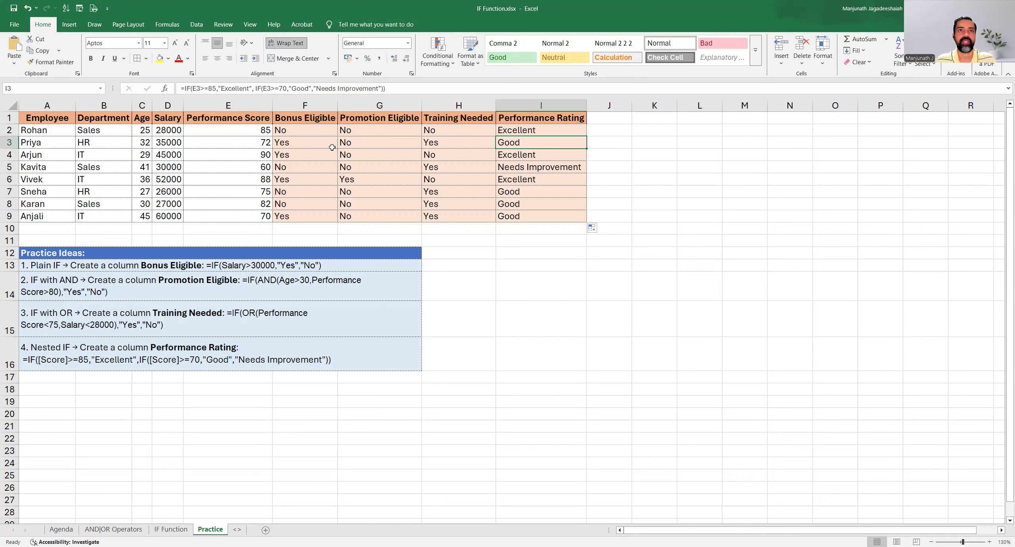
click(518, 129)
click(517, 144)
click(525, 132)
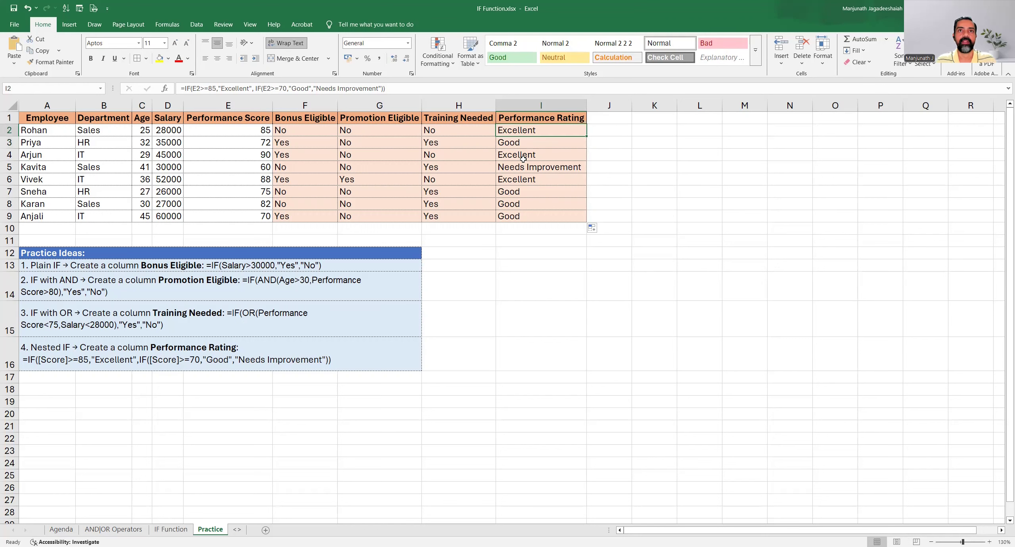
click(527, 182)
click(516, 143)
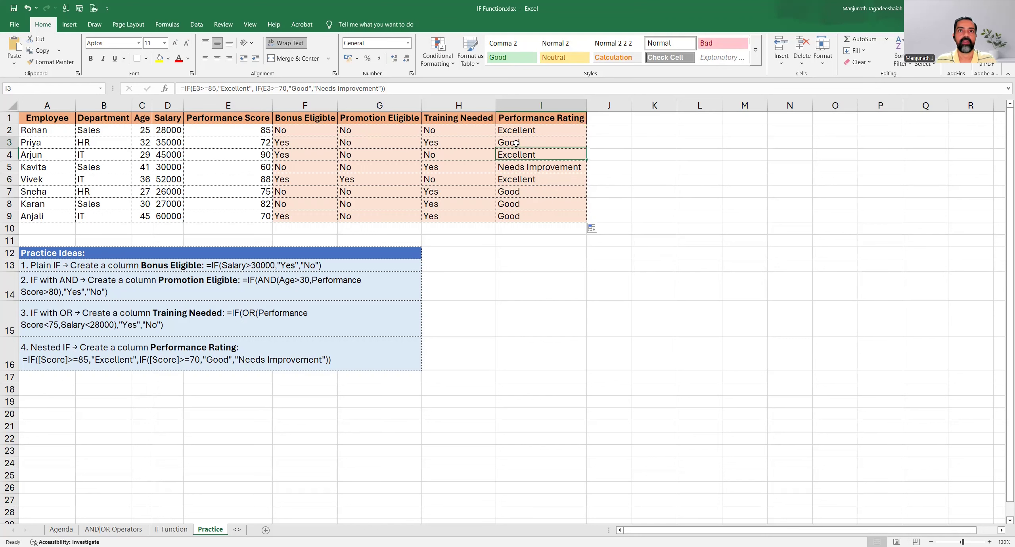
click(510, 192)
click(506, 166)
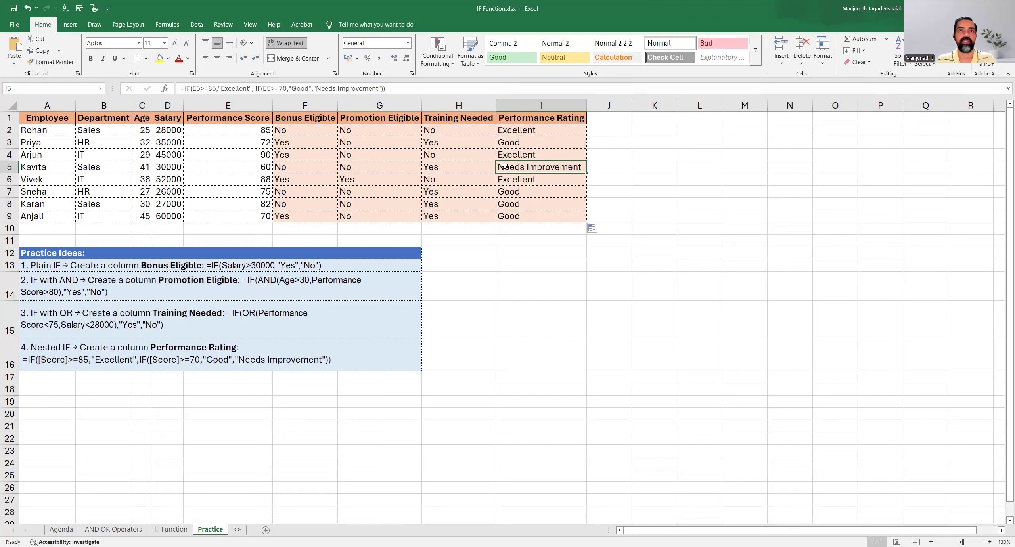
click(245, 168)
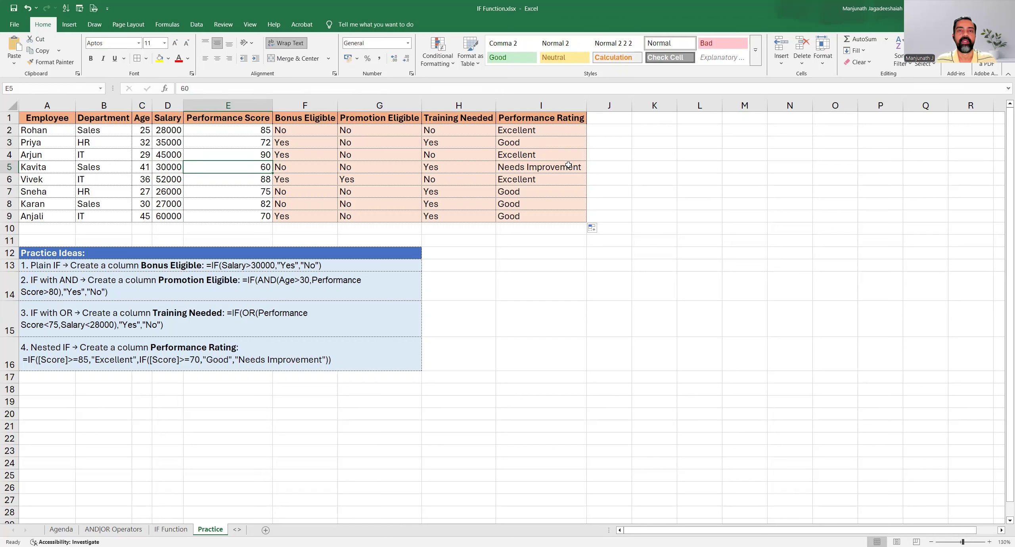
click(556, 167)
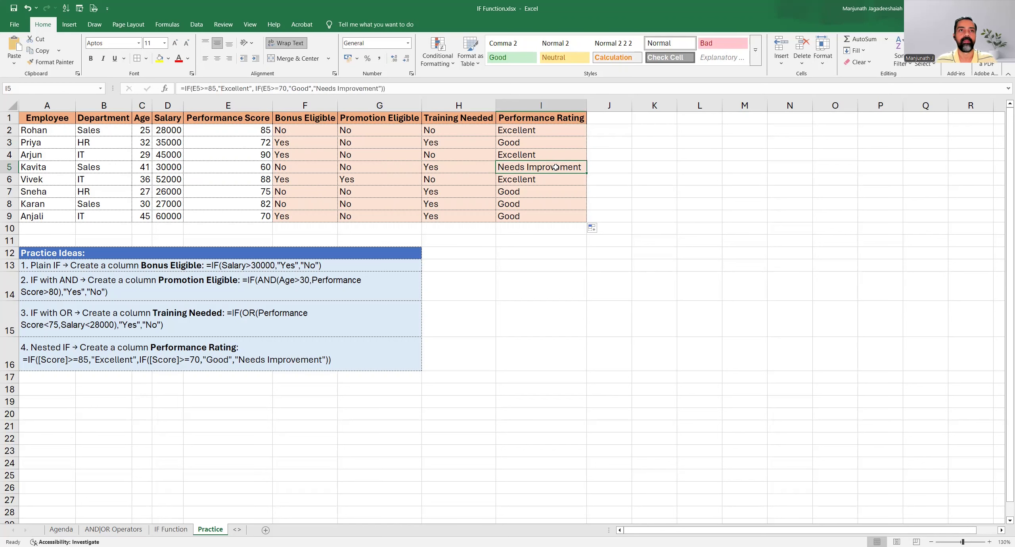